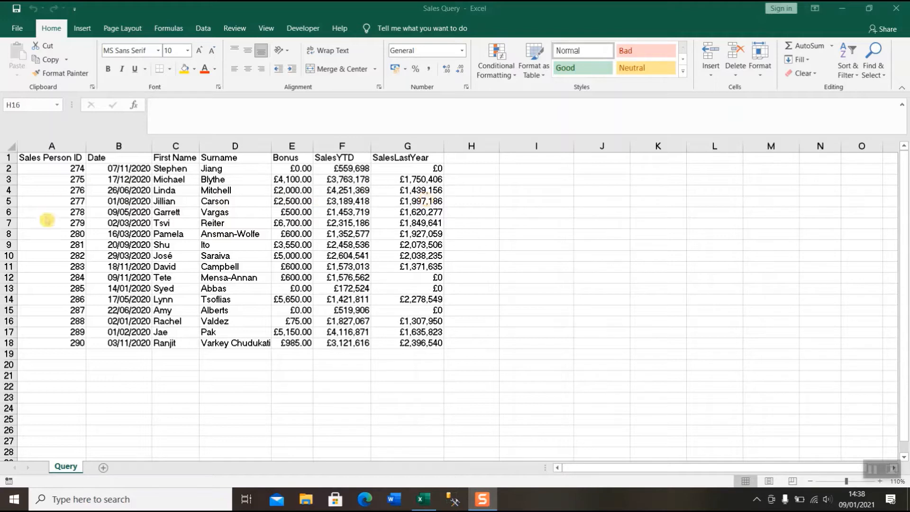
- Create a PivotTable from Query!$A$1:$G$18 on a new worksheet and add the Date field to its rows
{"action": "left_click", "coordinate": [120, 227]}
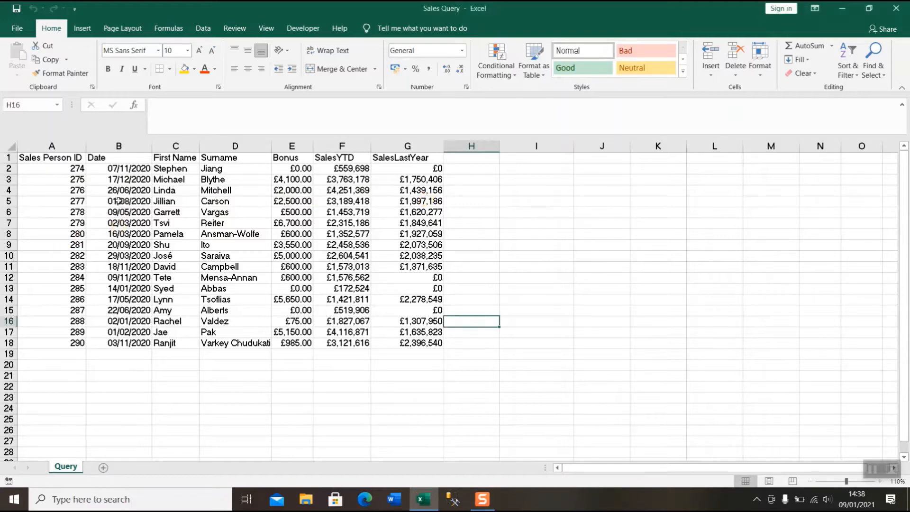
{"action": "left_click", "coordinate": [118, 201]}
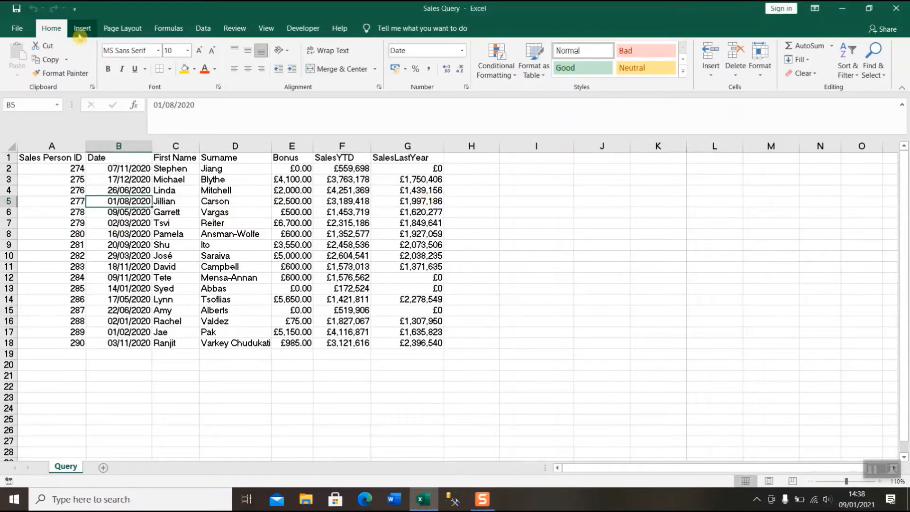
{"action": "left_click", "coordinate": [80, 29]}
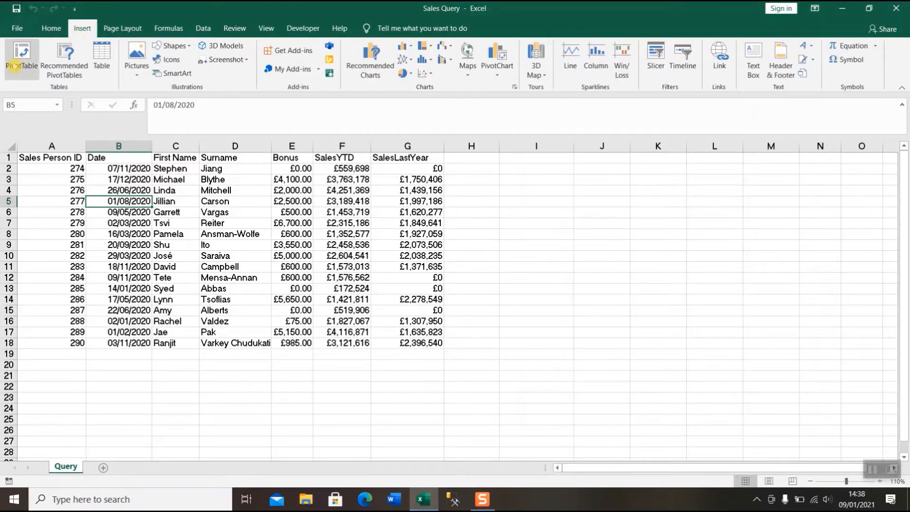
{"action": "left_click", "coordinate": [12, 67]}
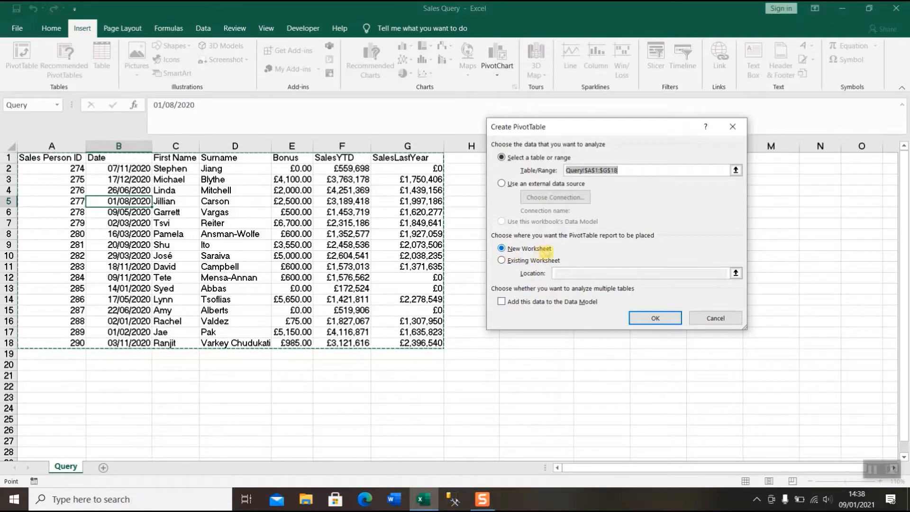
{"action": "left_click", "coordinate": [657, 320]}
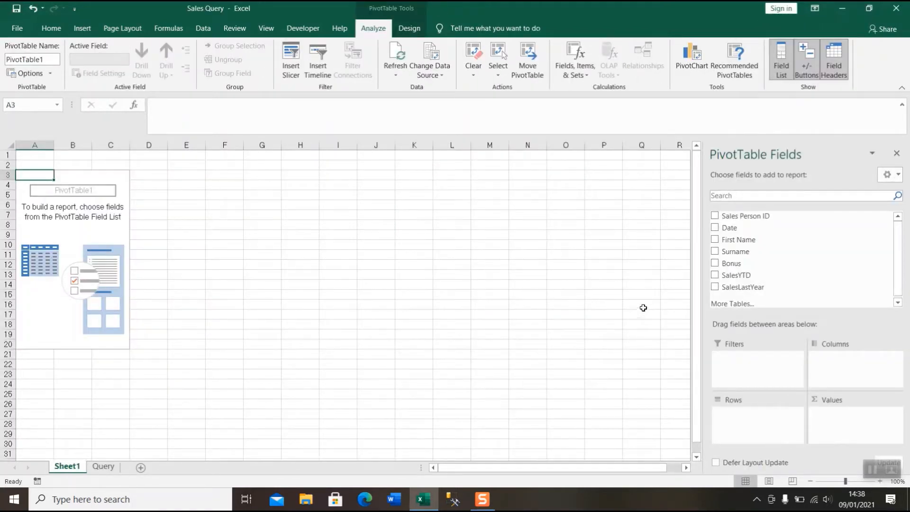
{"action": "left_click_drag", "start_coordinate": [734, 230], "coordinate": [754, 413]}
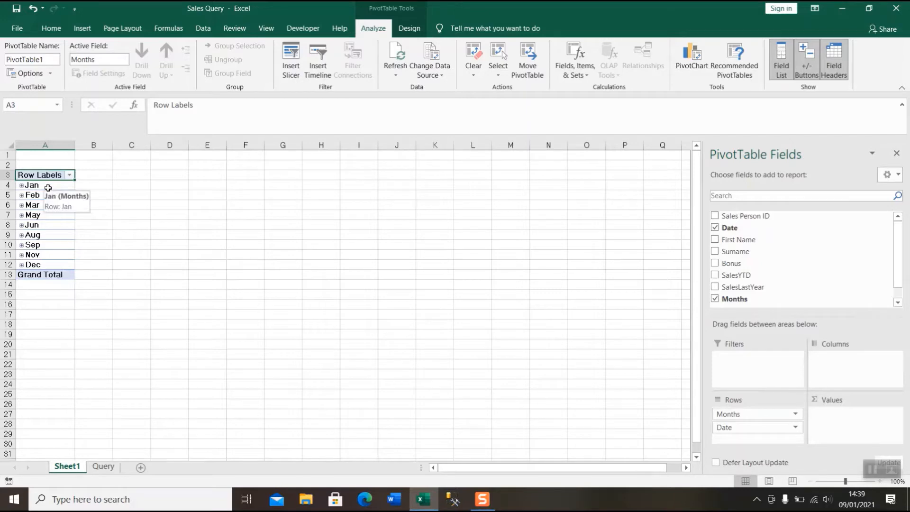
- Expand and collapse the dates under Jan, and hide the PivotTable's expand/collapse buttons
{"action": "left_click", "coordinate": [22, 186]}
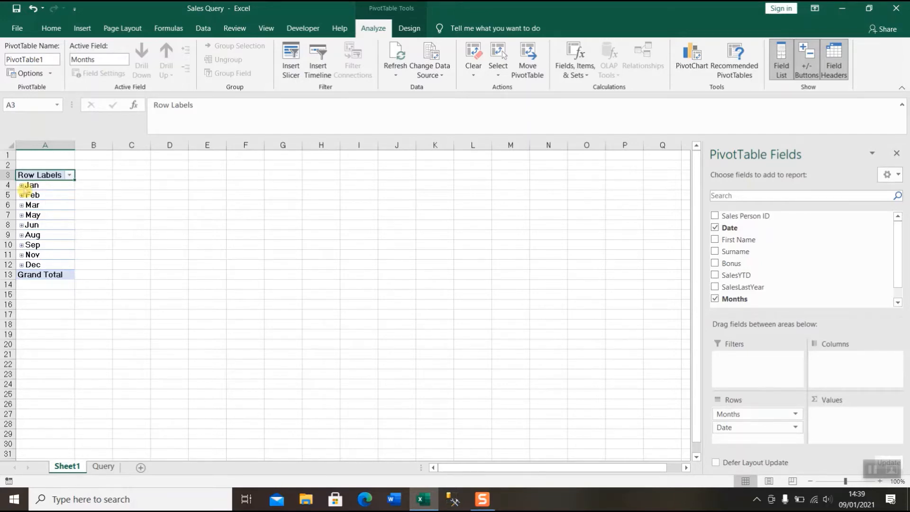
{"action": "left_click", "coordinate": [22, 186]}
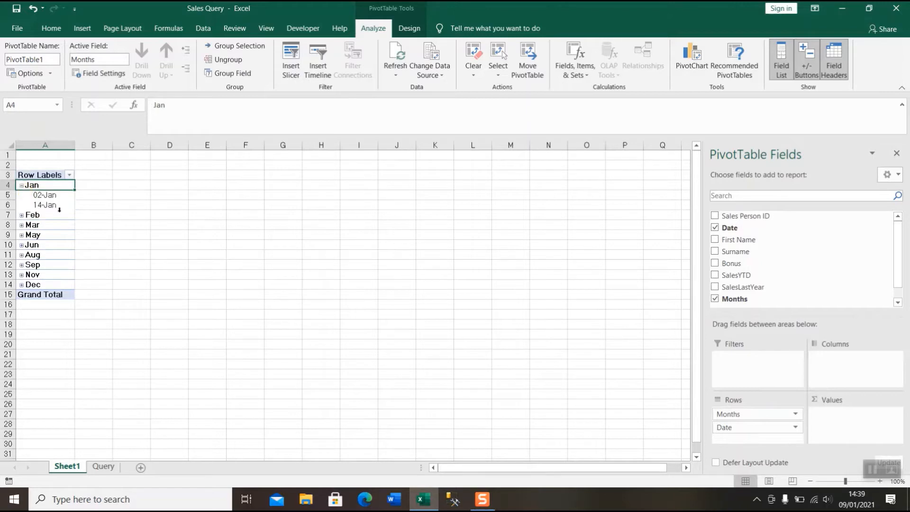
{"action": "left_click", "coordinate": [21, 186]}
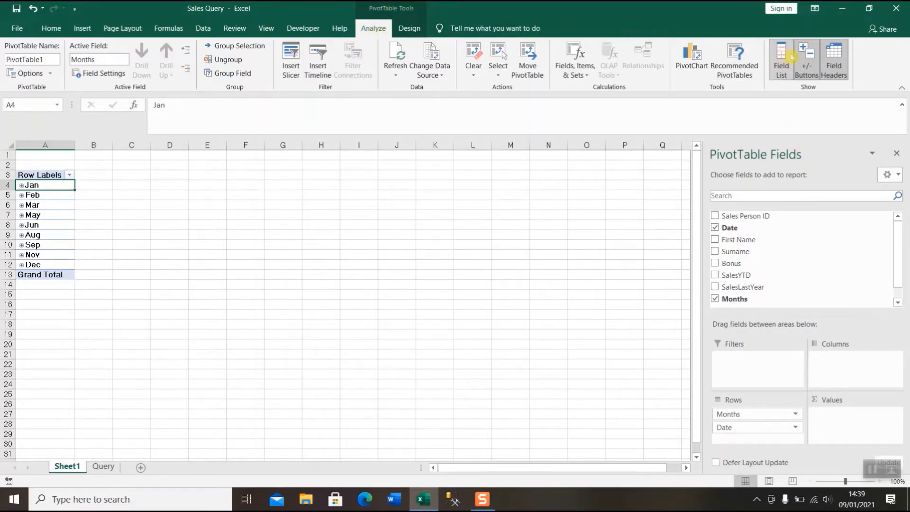
{"action": "left_click", "coordinate": [806, 59]}
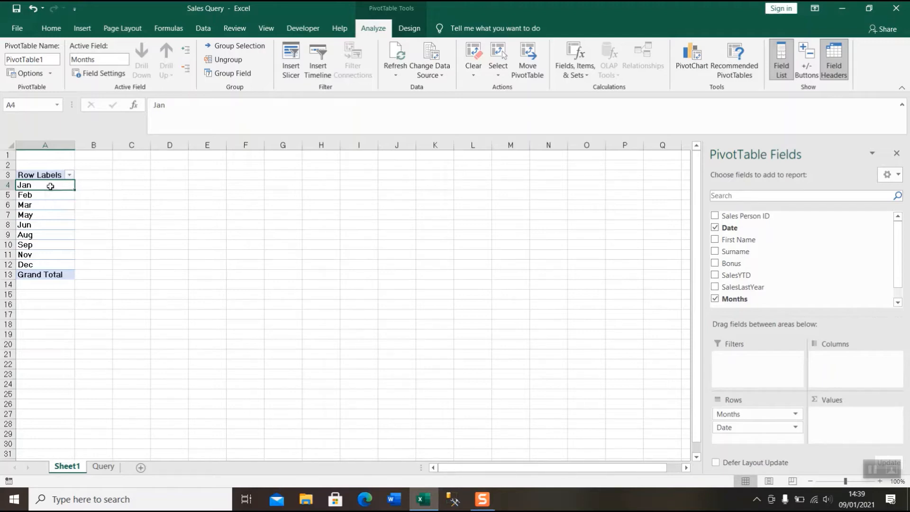
- Group the PivotTable's date rows by Months and Quarters instead of Days
{"action": "right_click", "coordinate": [52, 188]}
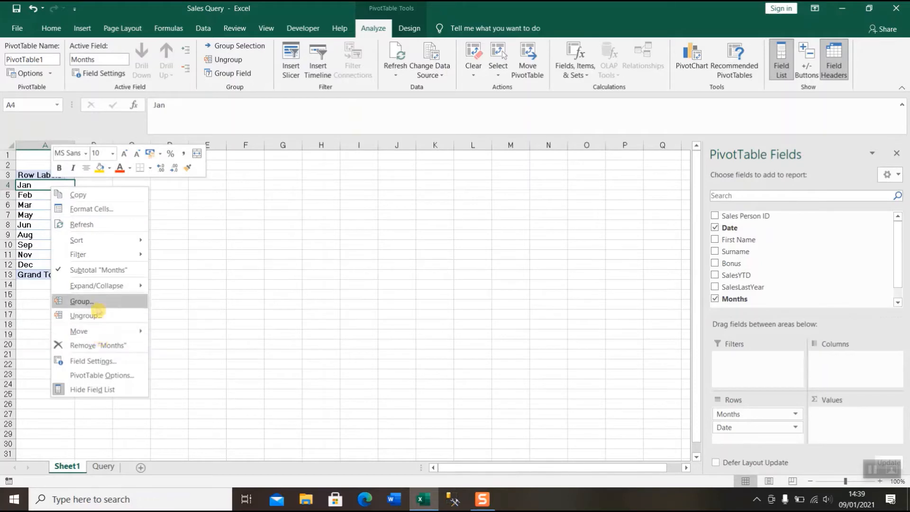
{"action": "left_click", "coordinate": [85, 301]}
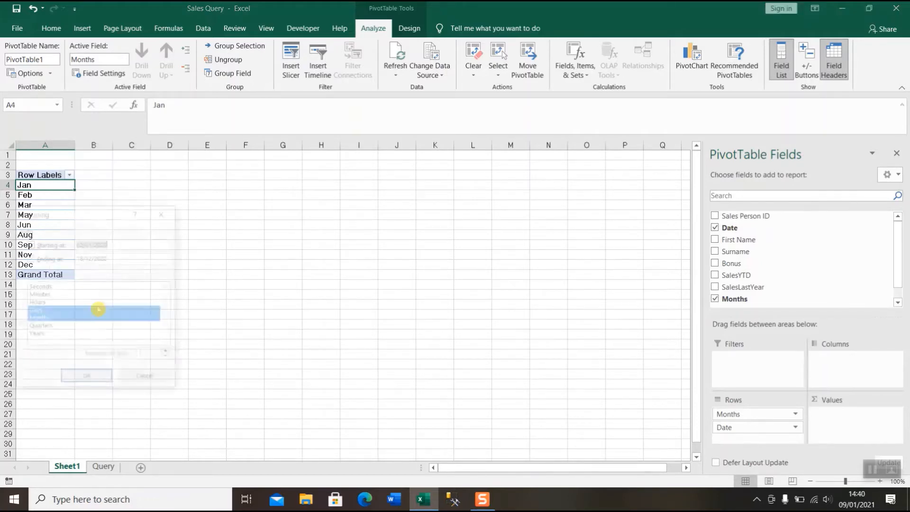
{"action": "left_click", "coordinate": [99, 311]}
{"action": "left_click_drag", "start_coordinate": [99, 213], "coordinate": [238, 181]}
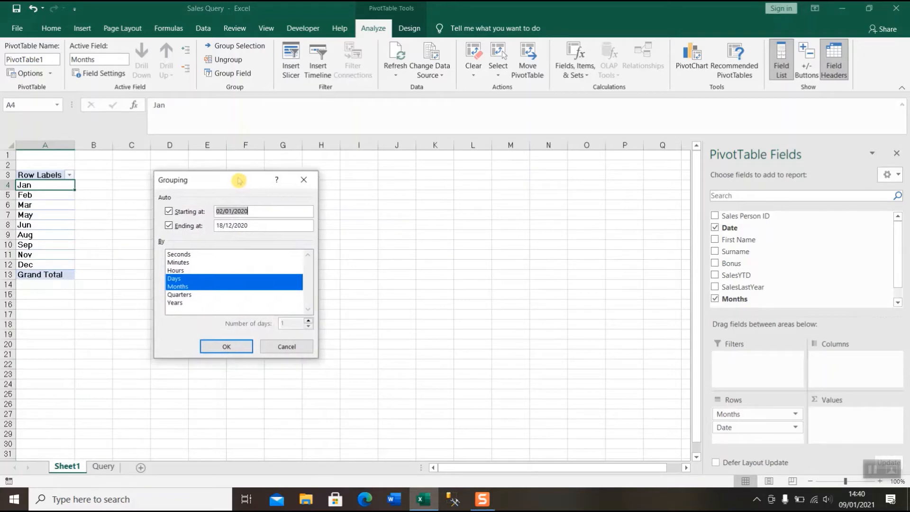
{"action": "left_click", "coordinate": [178, 279]}
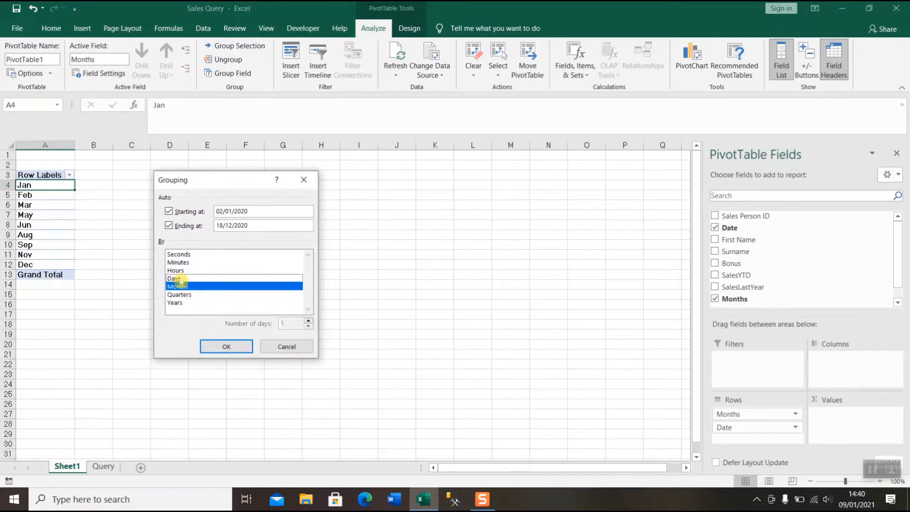
{"action": "left_click", "coordinate": [186, 295]}
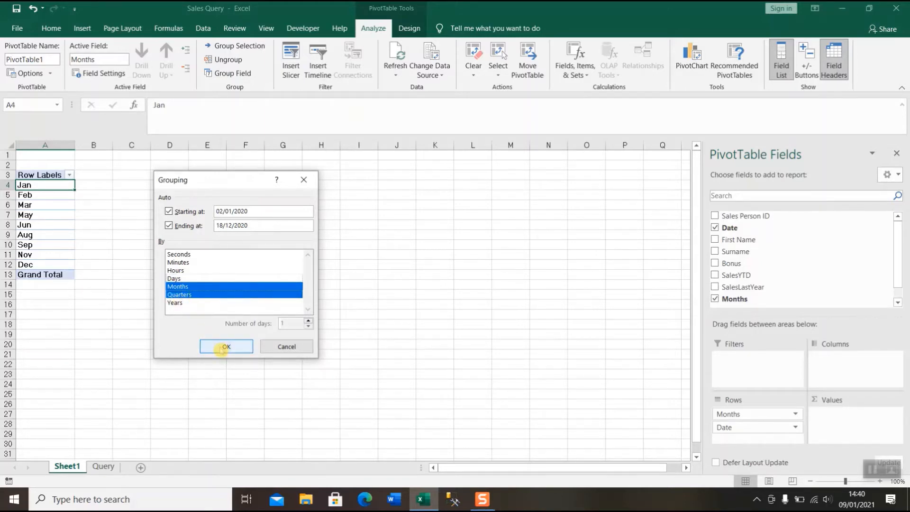
{"action": "left_click", "coordinate": [222, 347]}
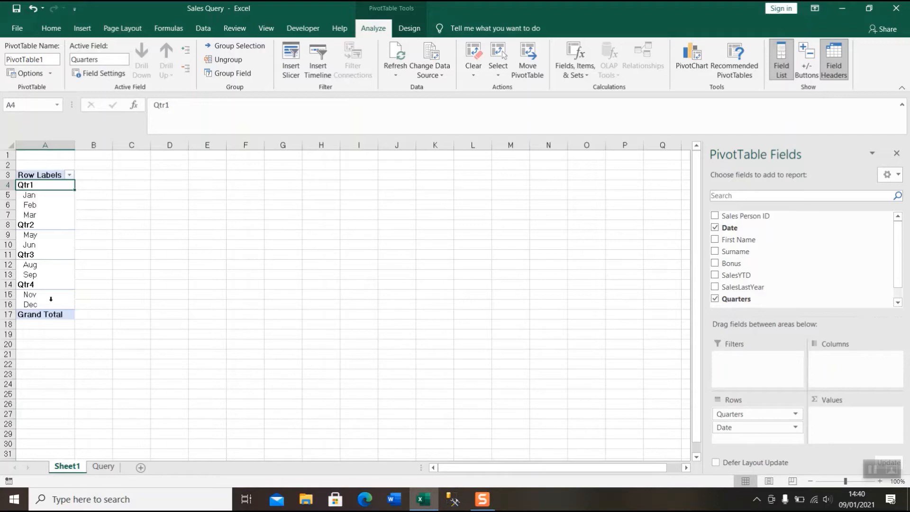
- Review the Grouping settings of the month rows and close them without changes
{"action": "left_click", "coordinate": [36, 207]}
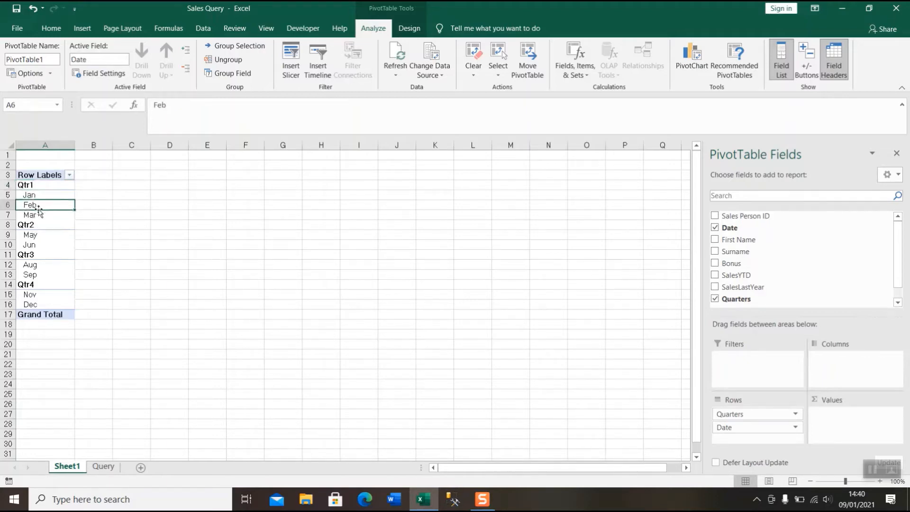
{"action": "right_click", "coordinate": [41, 209]}
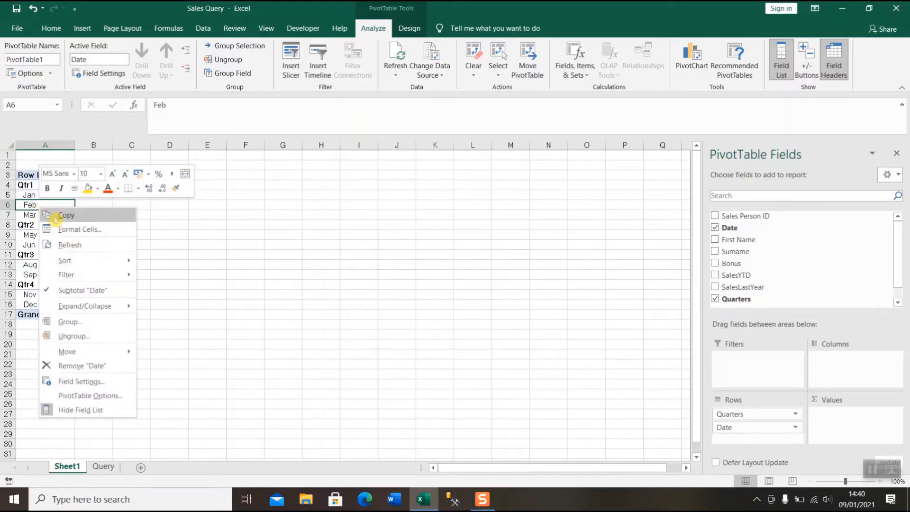
{"action": "left_click", "coordinate": [90, 325]}
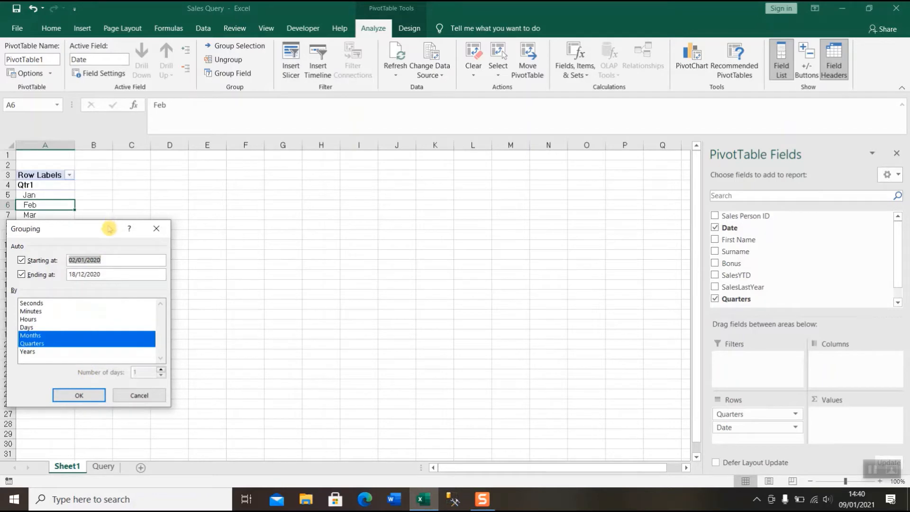
{"action": "left_click_drag", "start_coordinate": [112, 228], "coordinate": [242, 196]}
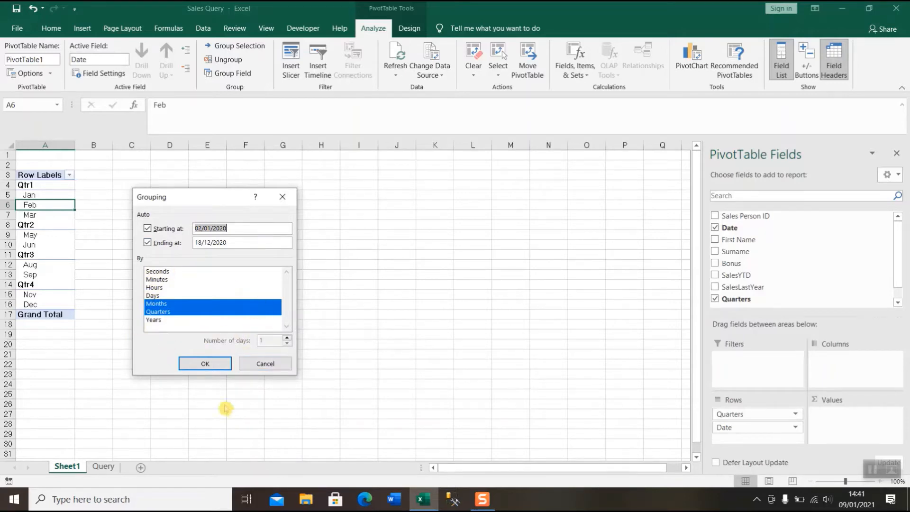
{"action": "left_click", "coordinate": [256, 364]}
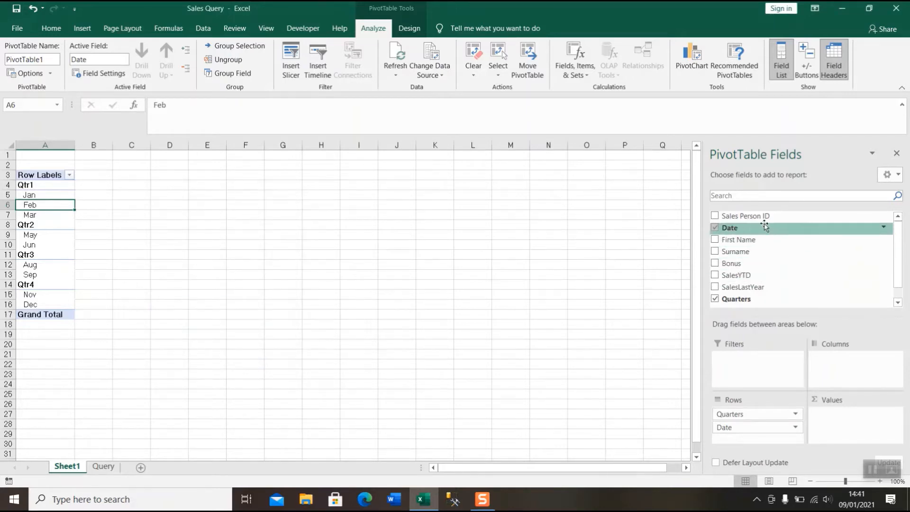
- Add Sales Person ID as the lowest row level and SalesYTD as the summed value of the PivotTable
{"action": "left_click_drag", "start_coordinate": [764, 216], "coordinate": [768, 442]}
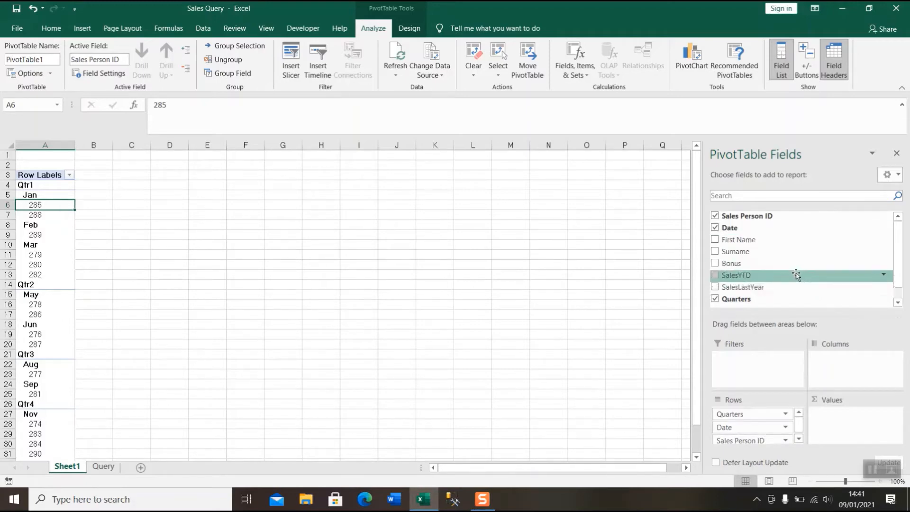
{"action": "left_click_drag", "start_coordinate": [776, 284], "coordinate": [864, 428]}
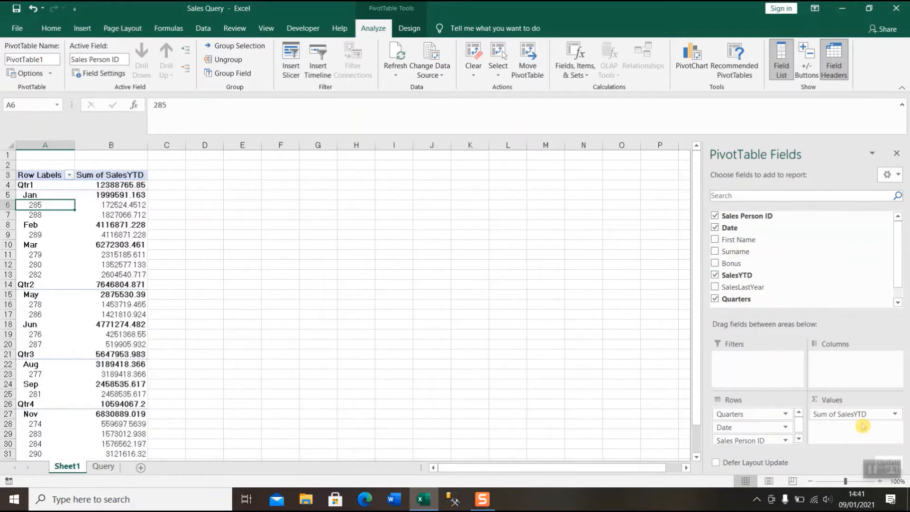
- Format the Sum of SalesYTD values as Currency with the £ symbol and 0 decimal places
{"action": "mouse_move", "coordinate": [95, 199]}
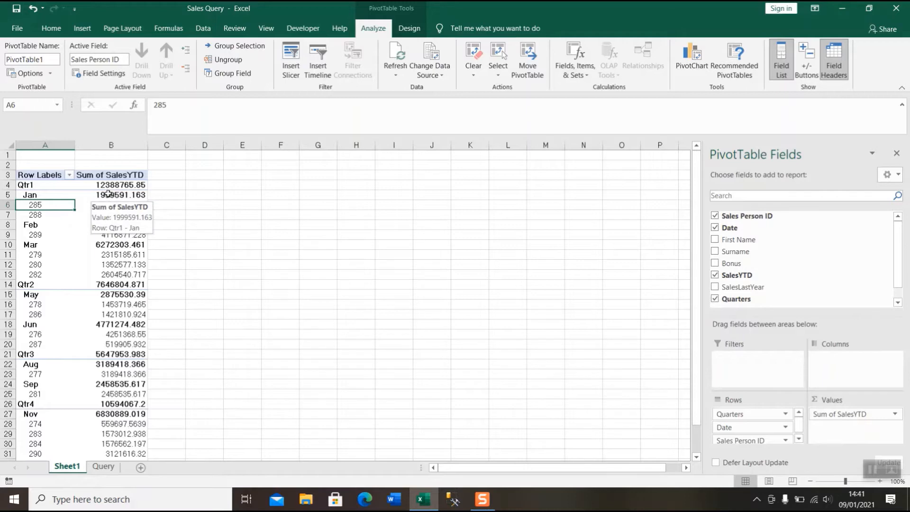
{"action": "left_click", "coordinate": [104, 194]}
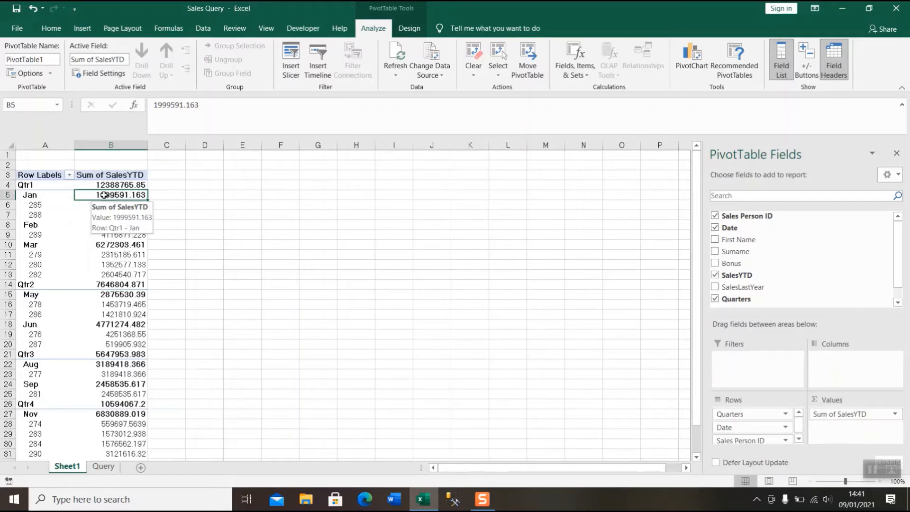
{"action": "right_click", "coordinate": [105, 194]}
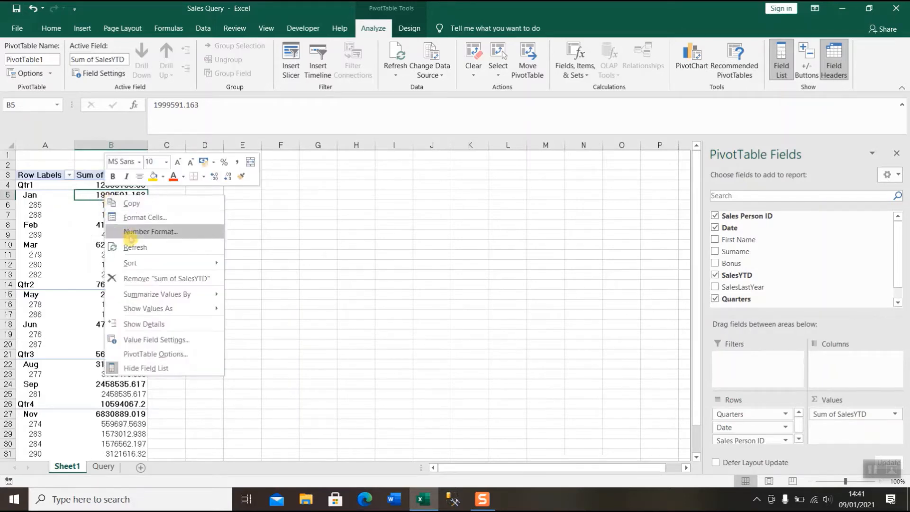
{"action": "left_click", "coordinate": [129, 235]}
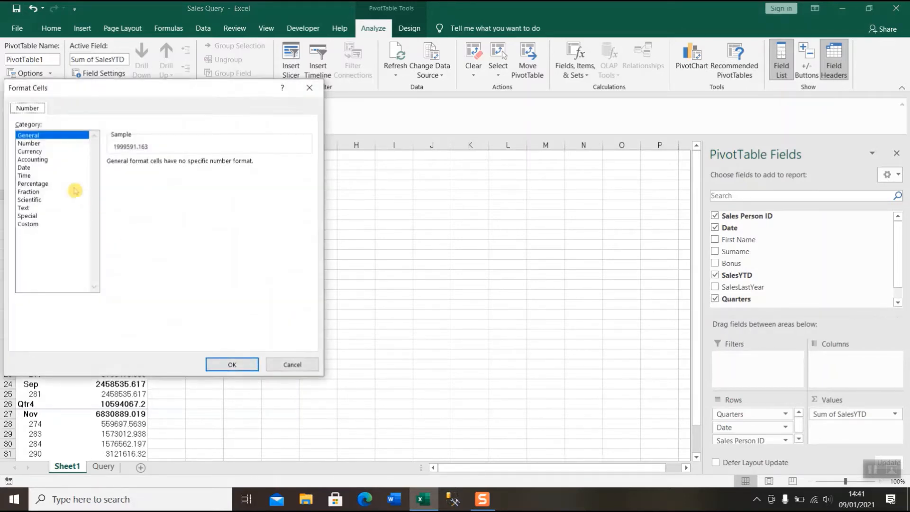
{"action": "left_click", "coordinate": [45, 151]}
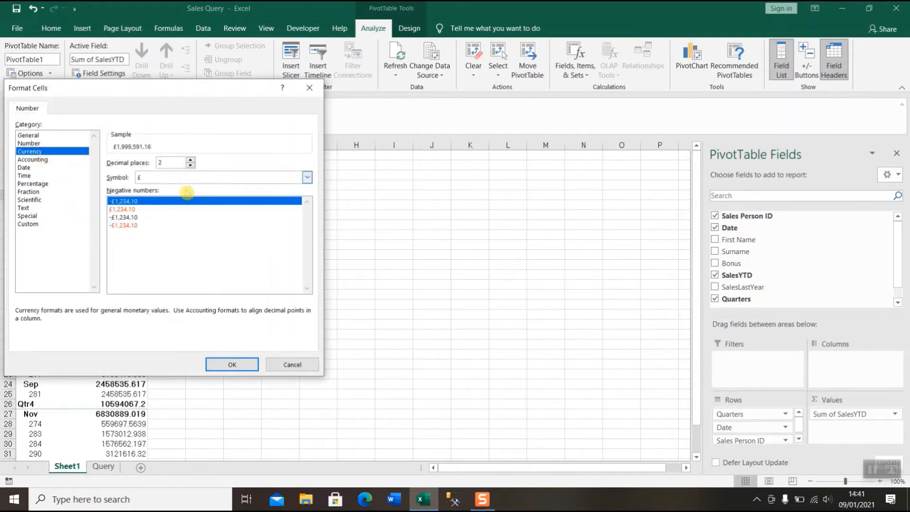
{"action": "left_click", "coordinate": [190, 166]}
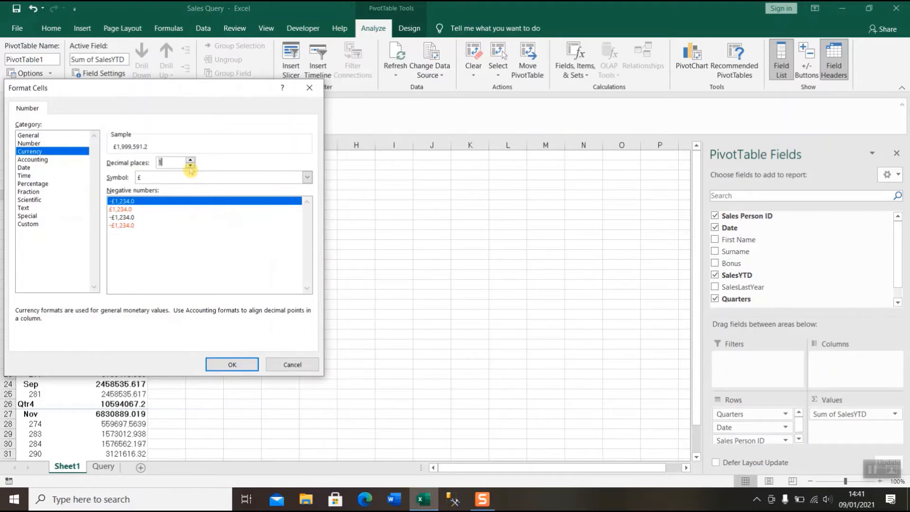
{"action": "left_click", "coordinate": [190, 166]}
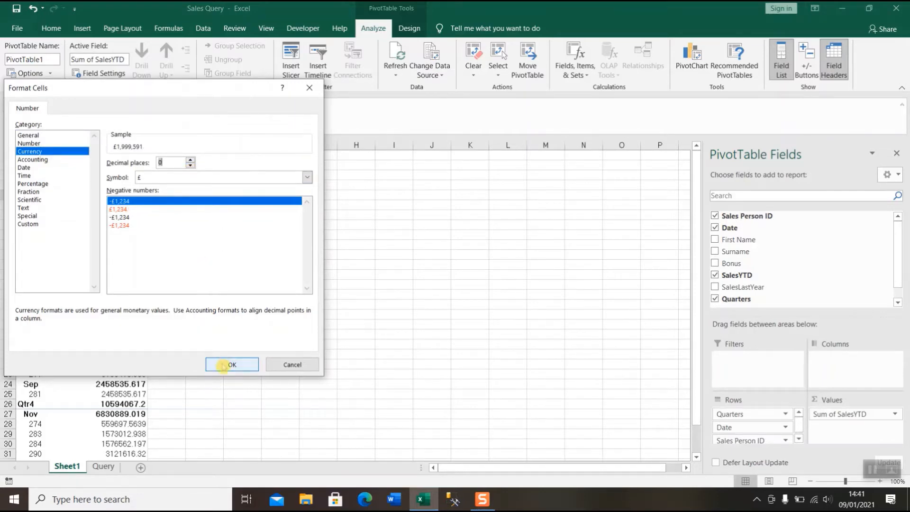
{"action": "left_click", "coordinate": [223, 366]}
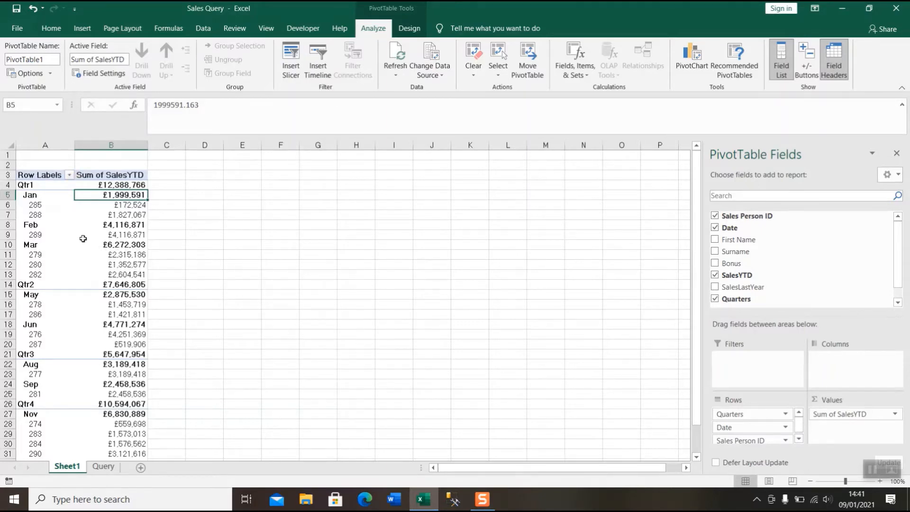
- Switch the PivotTable to the classic PivotTable layout in its display options
{"action": "mouse_move", "coordinate": [83, 238]}
{"action": "left_click", "coordinate": [37, 204]}
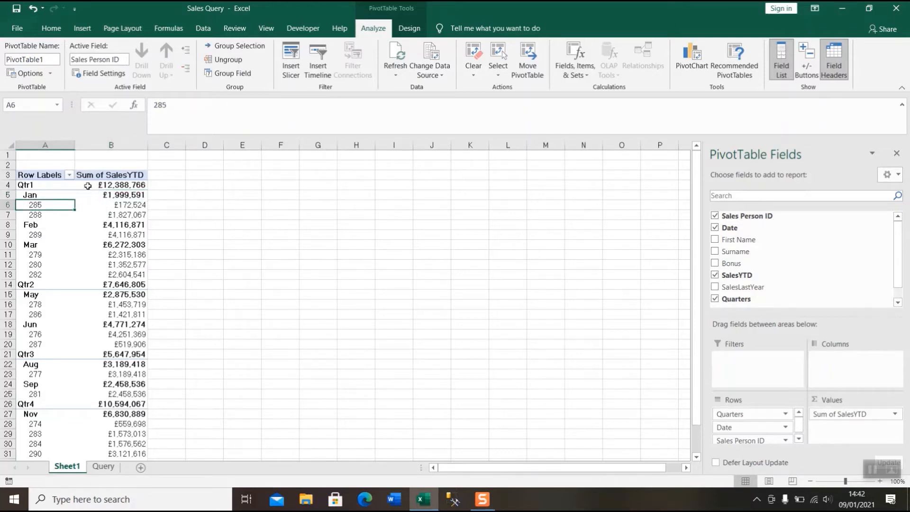
{"action": "left_click", "coordinate": [38, 74]}
{"action": "left_click", "coordinate": [31, 74]}
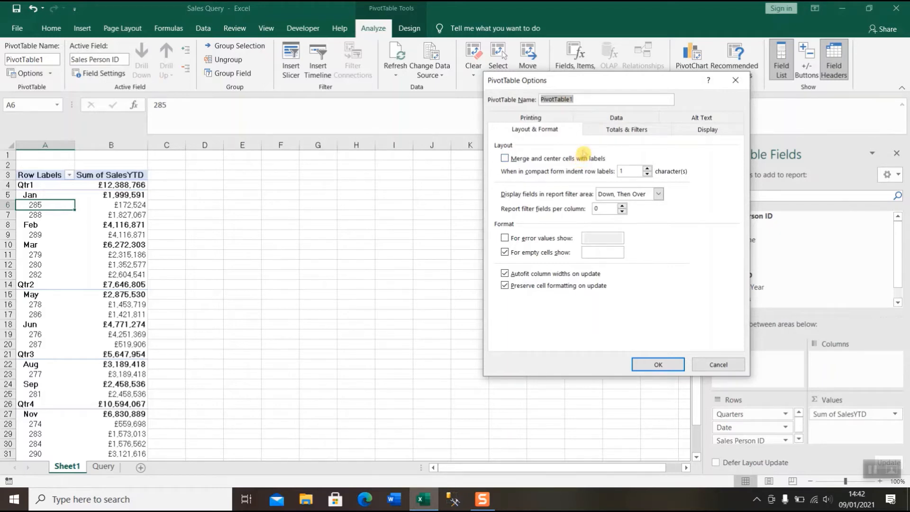
{"action": "left_click", "coordinate": [709, 130]}
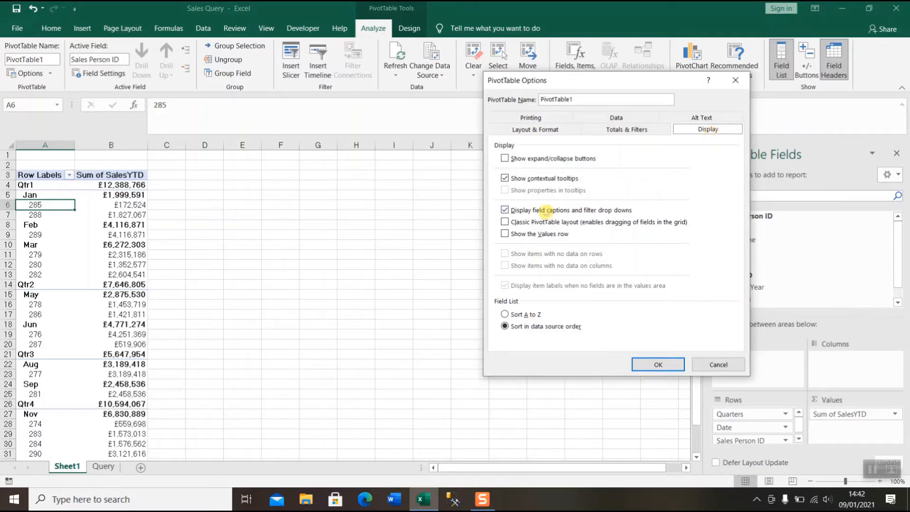
{"action": "left_click", "coordinate": [506, 223]}
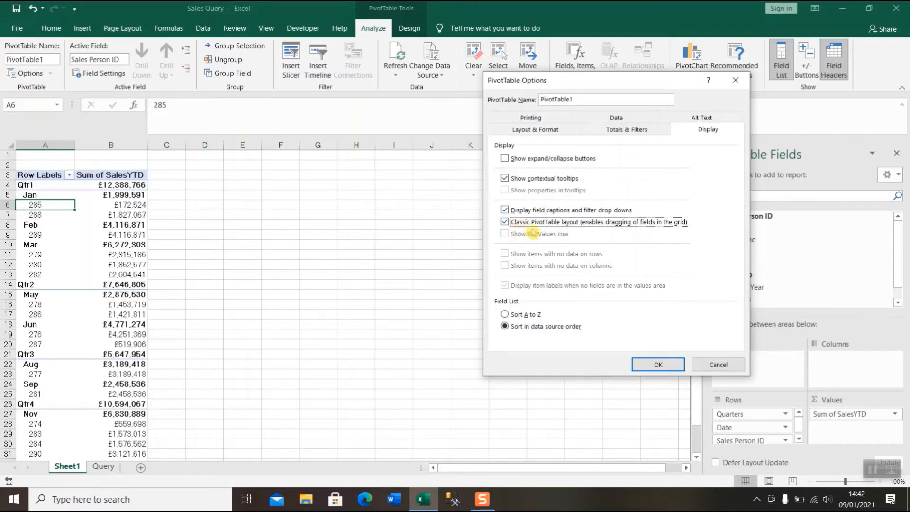
{"action": "left_click", "coordinate": [659, 368]}
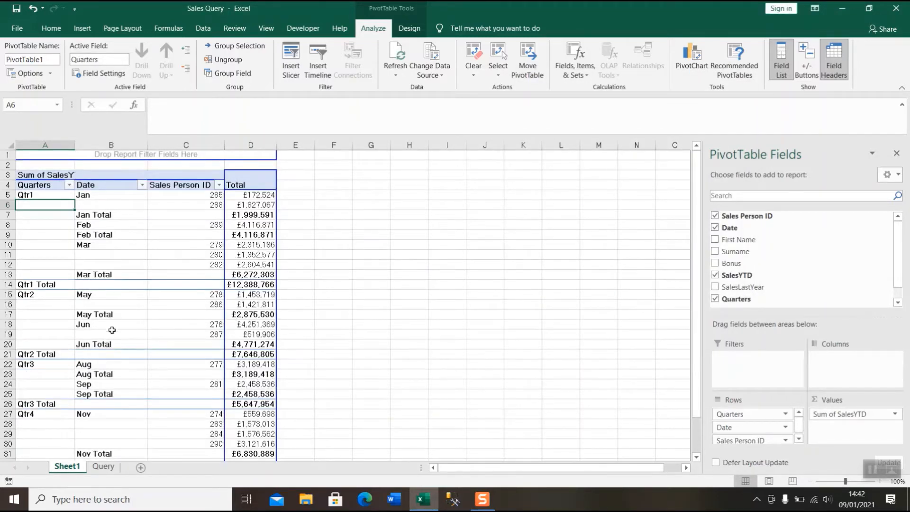
- Remove the monthly Date subtotals from the PivotTable and widen column A so the Sum of SalesYTD heading fits
{"action": "left_click", "coordinate": [119, 217]}
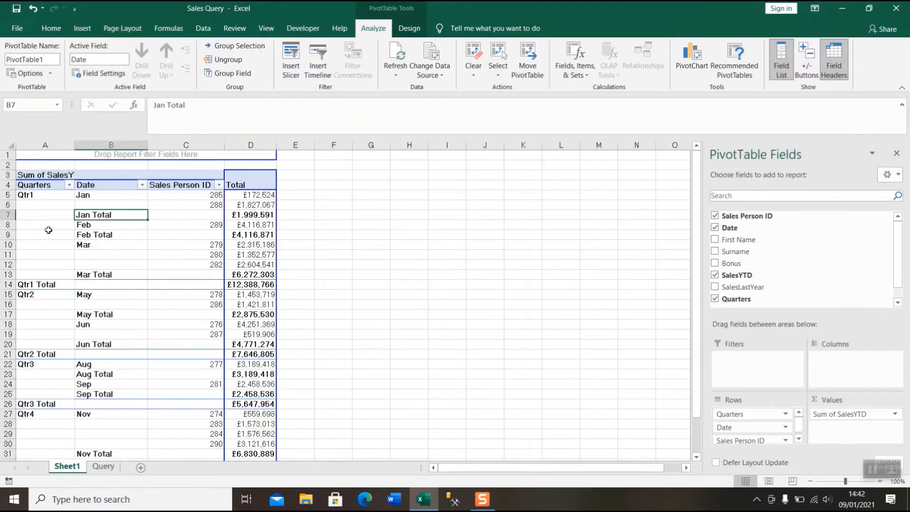
{"action": "left_click", "coordinate": [9, 215]}
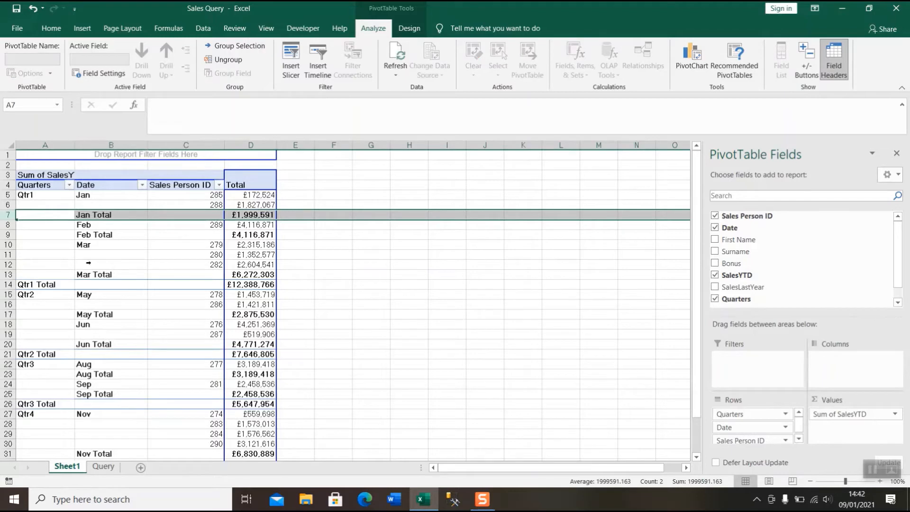
{"action": "left_click", "coordinate": [9, 235]}
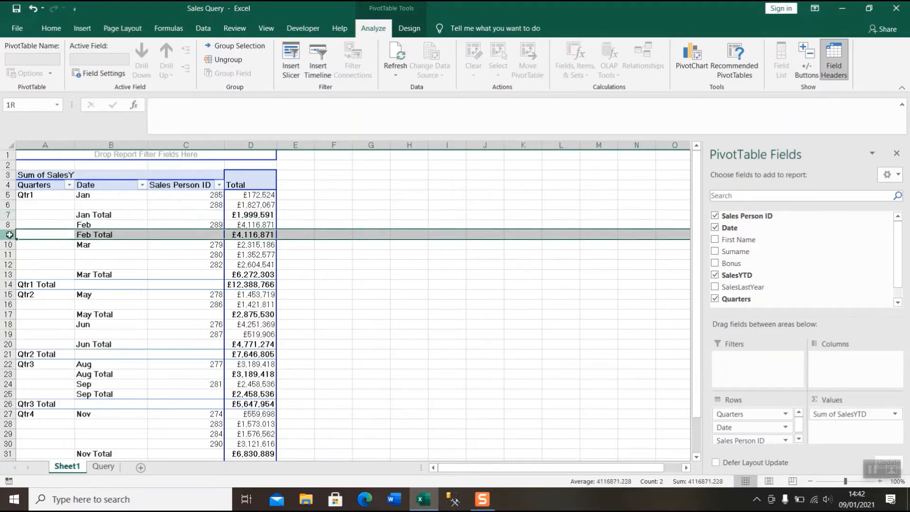
{"action": "left_click", "coordinate": [125, 217]}
{"action": "right_click", "coordinate": [126, 218]}
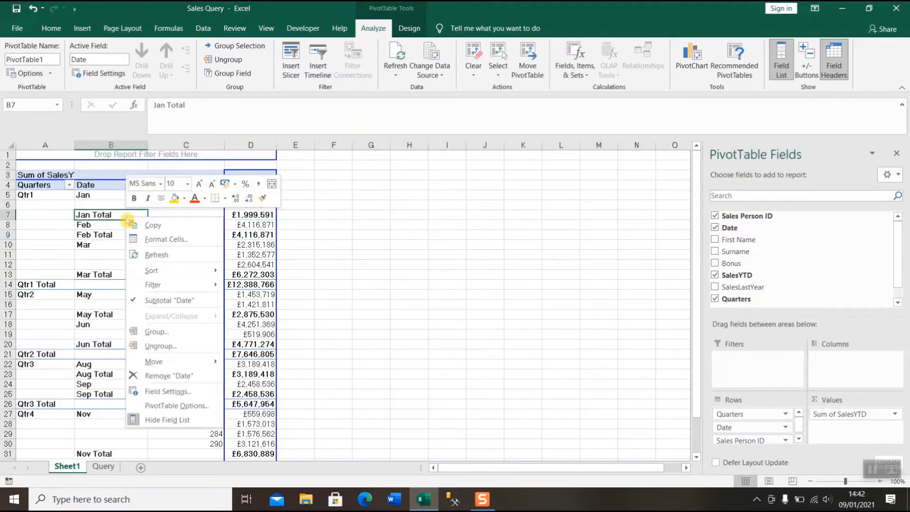
{"action": "left_click", "coordinate": [160, 301]}
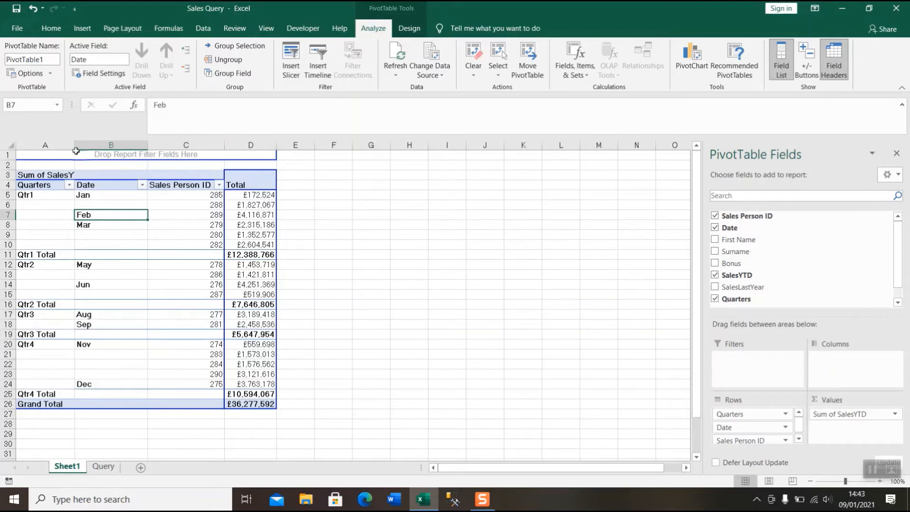
{"action": "left_click_drag", "start_coordinate": [75, 149], "coordinate": [88, 149]}
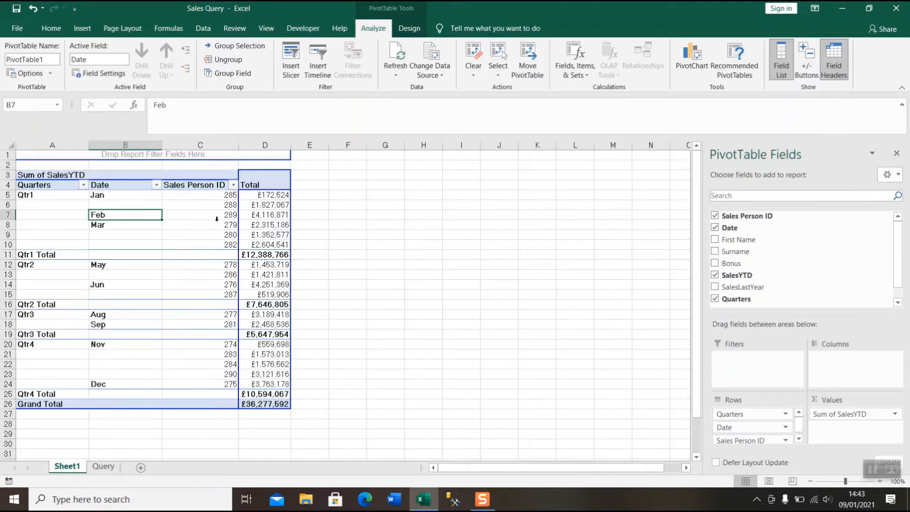
{"action": "mouse_move", "coordinate": [271, 237]}
{"action": "mouse_move", "coordinate": [190, 237]}
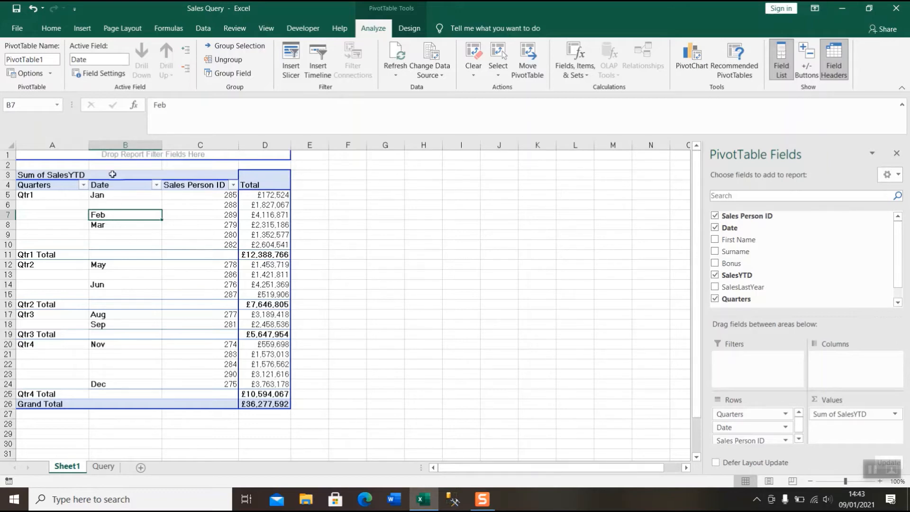
- Insert a slicer for the Quarters field only and place it beside the PivotTable, starting at about cell F3
{"action": "left_click", "coordinate": [83, 29]}
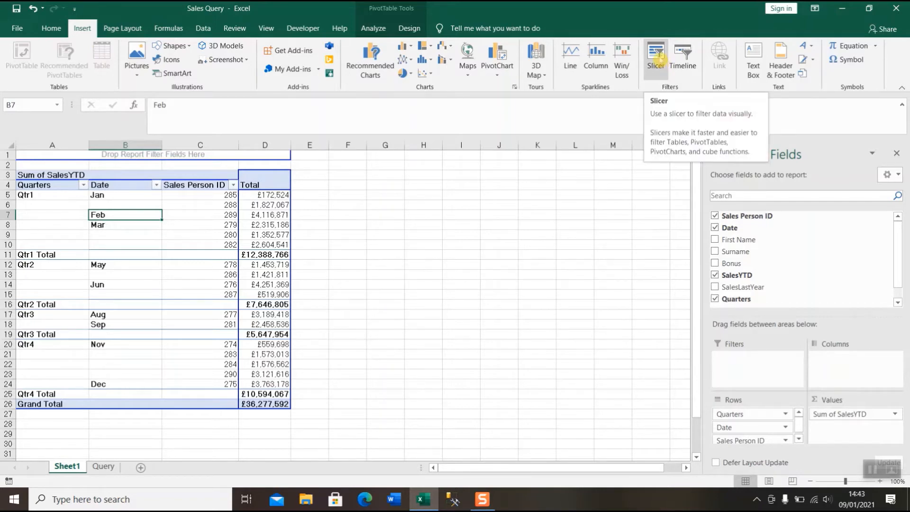
{"action": "left_click", "coordinate": [659, 58]}
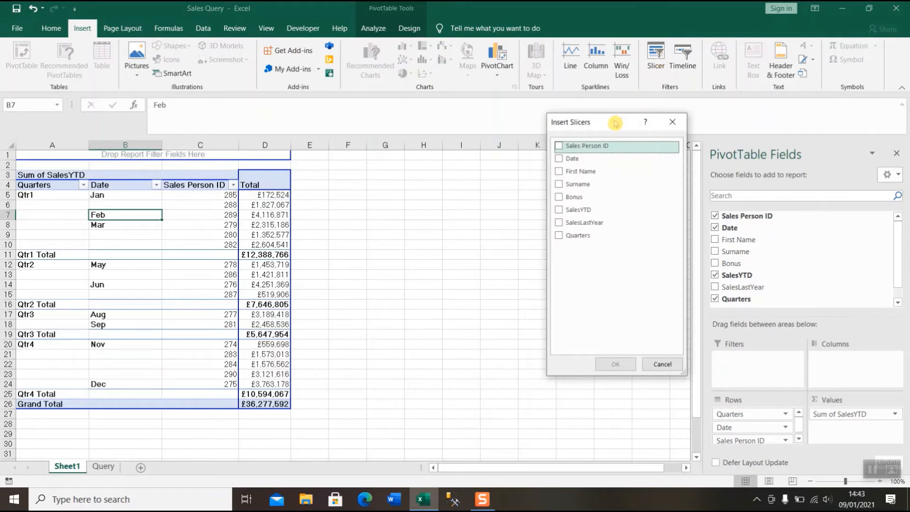
{"action": "left_click_drag", "start_coordinate": [616, 123], "coordinate": [459, 175]}
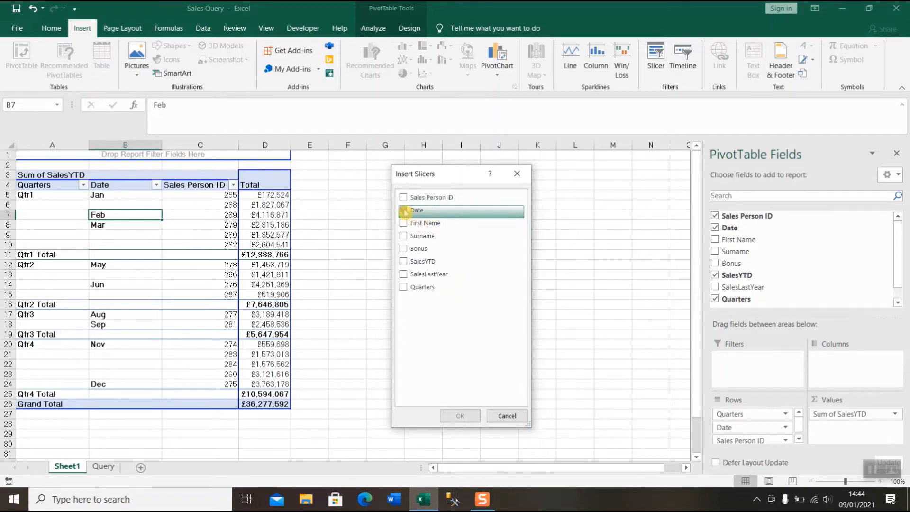
{"action": "left_click", "coordinate": [404, 210]}
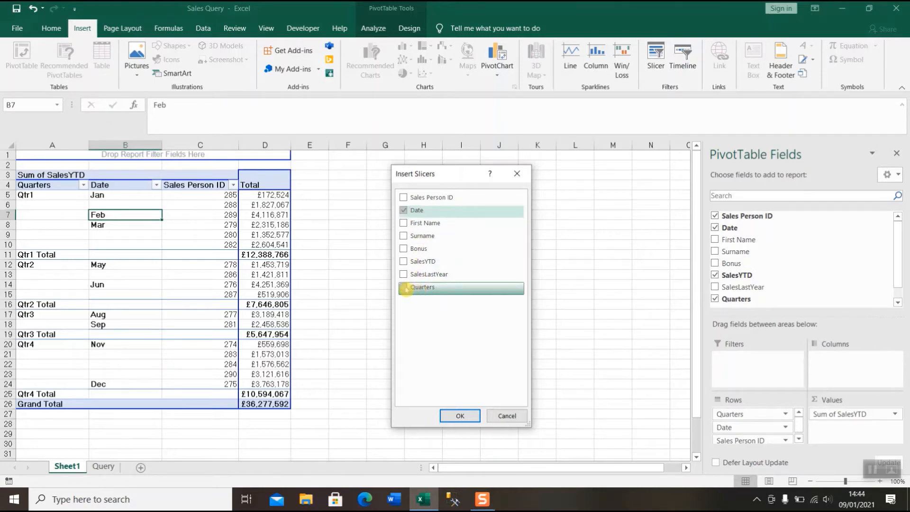
{"action": "left_click", "coordinate": [404, 288]}
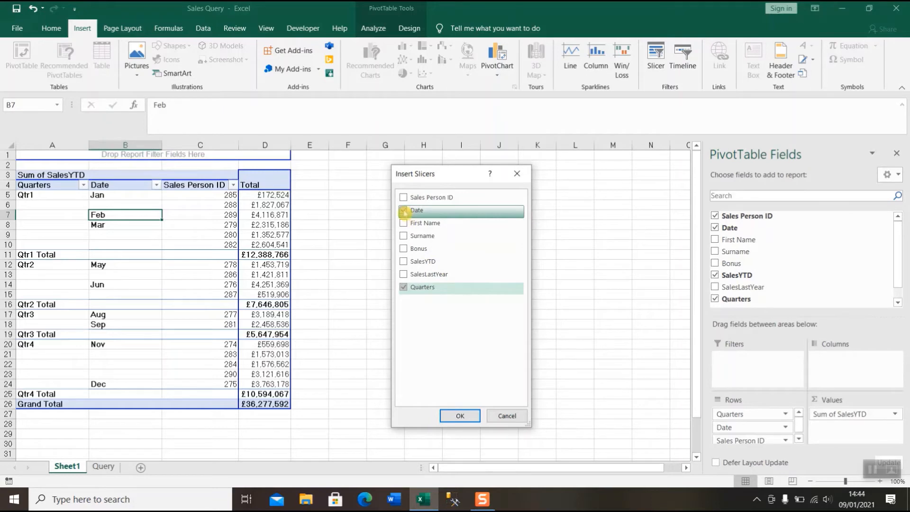
{"action": "left_click", "coordinate": [404, 211]}
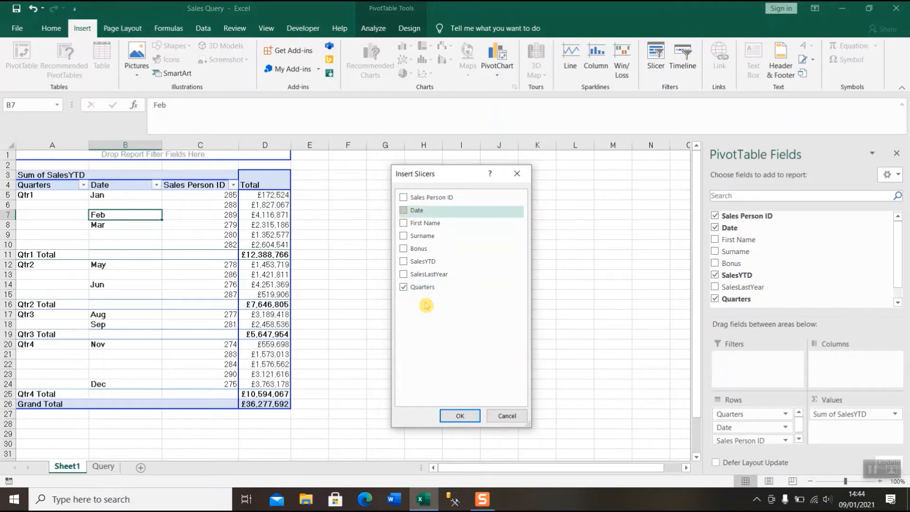
{"action": "left_click", "coordinate": [404, 288]}
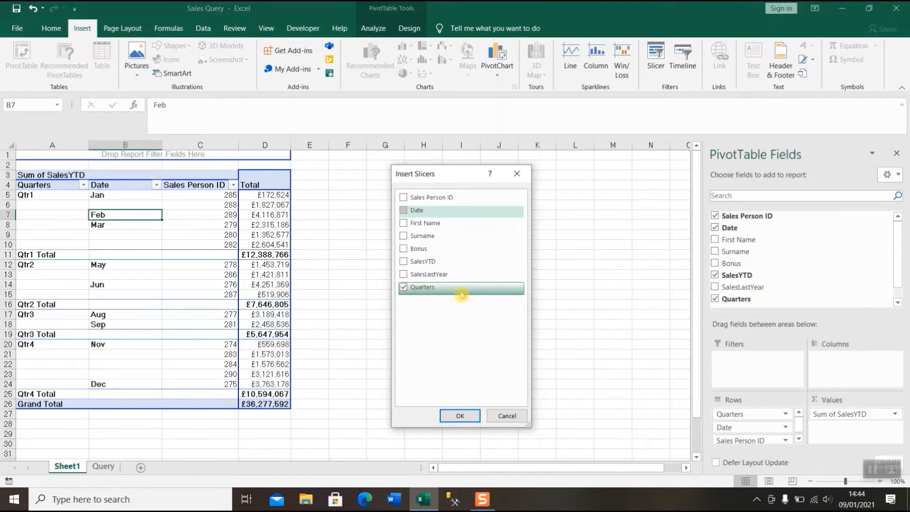
{"action": "left_click", "coordinate": [461, 416]}
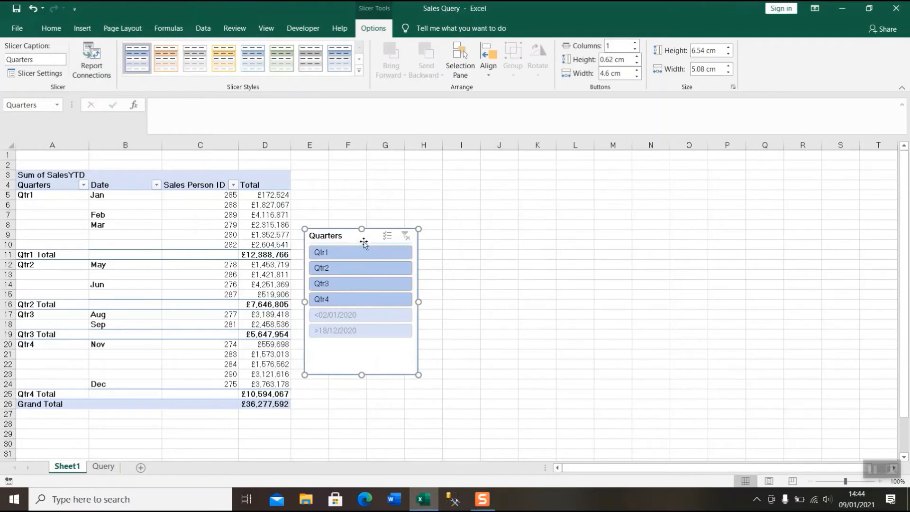
{"action": "left_click_drag", "start_coordinate": [371, 231], "coordinate": [396, 175]}
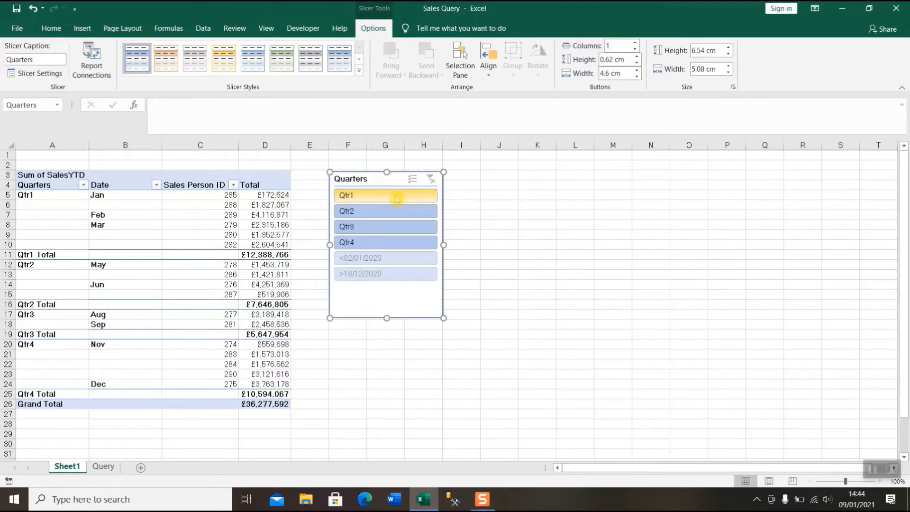
- Try the Quarters slicer by filtering to Qtr1, to Qtr2 and to Qtr1 through Qtr3, and clear the filter
{"action": "left_click", "coordinate": [397, 199]}
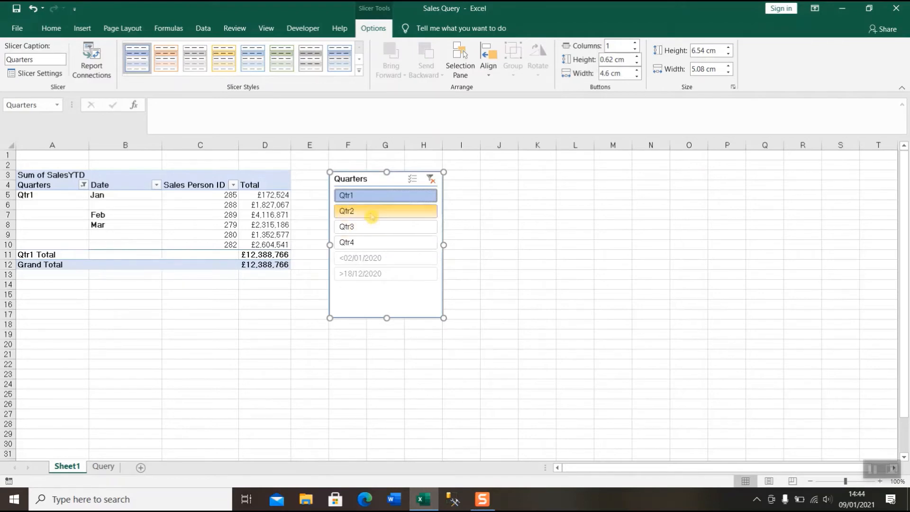
{"action": "left_click", "coordinate": [373, 217]}
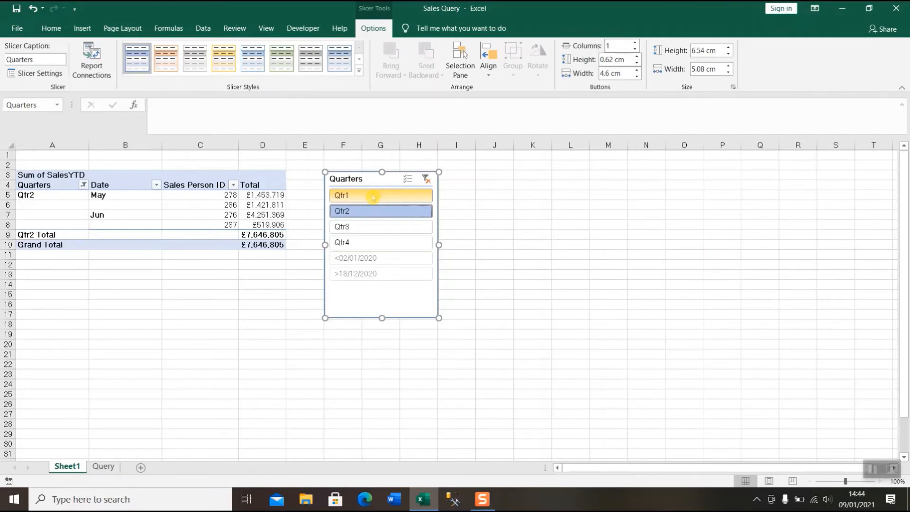
{"action": "left_click", "coordinate": [373, 196]}
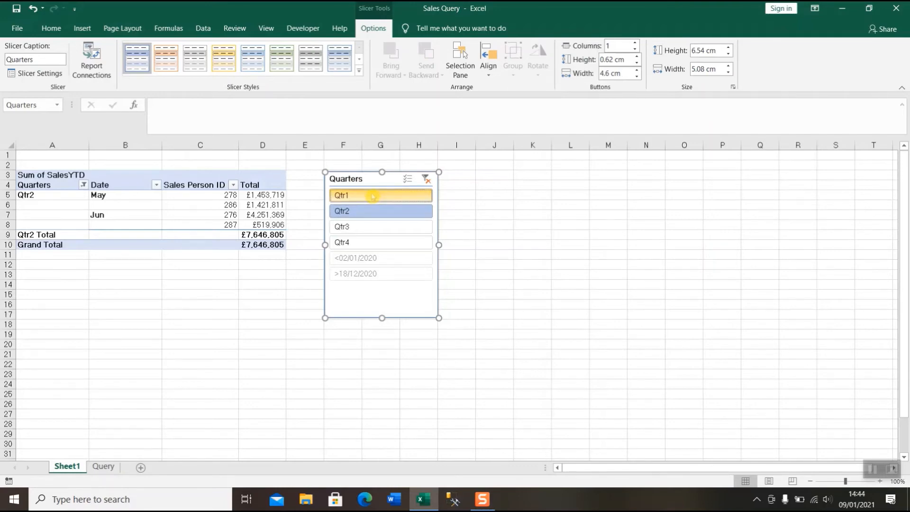
{"action": "left_click", "coordinate": [359, 228]}
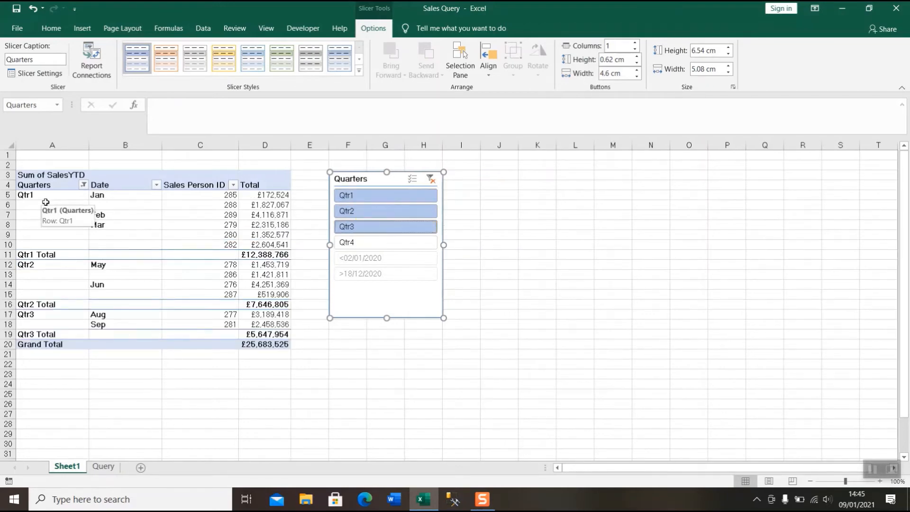
{"action": "left_click", "coordinate": [47, 267]}
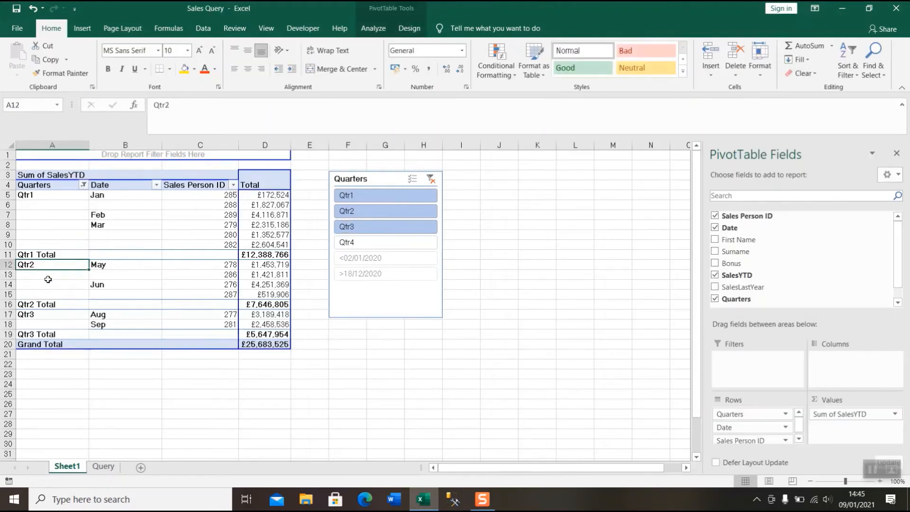
{"action": "left_click", "coordinate": [45, 316]}
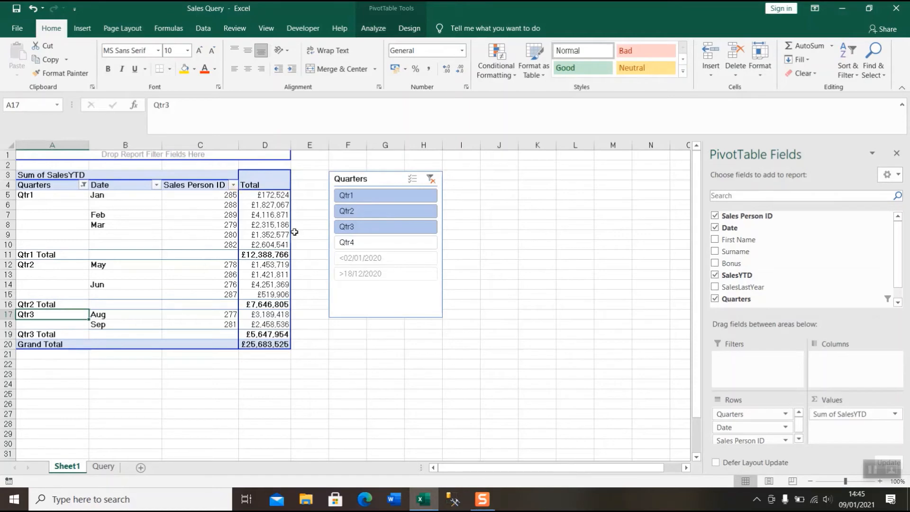
{"action": "left_click", "coordinate": [431, 180]}
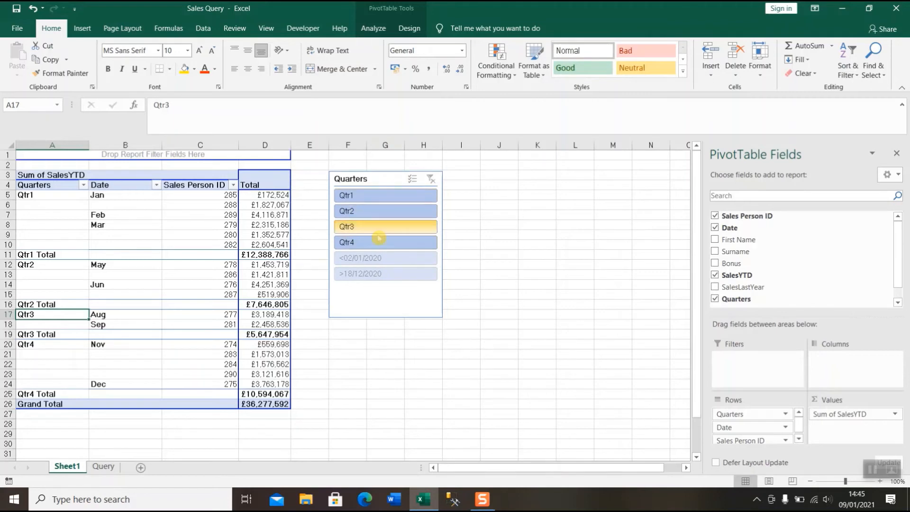
- Hide items with no data in the Quarters slicer and shorten the slicer to about 3.77 cm high
{"action": "left_click", "coordinate": [372, 178]}
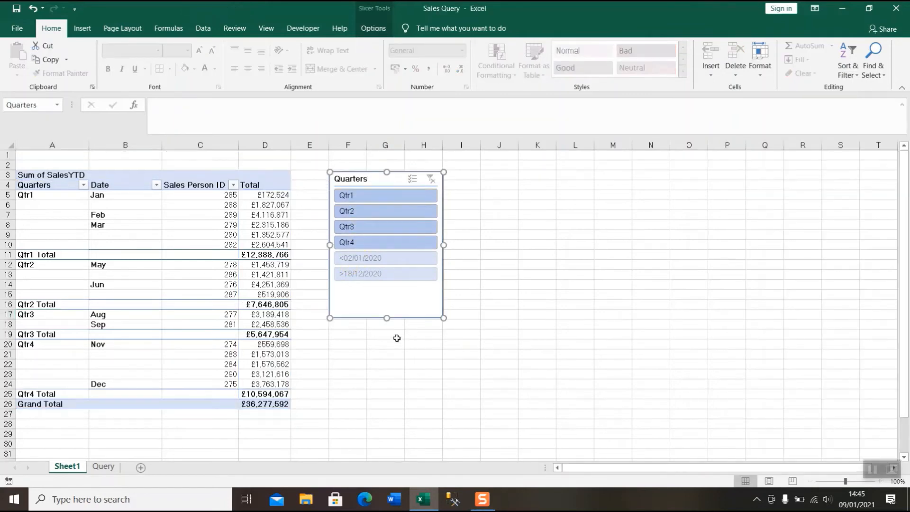
{"action": "left_click", "coordinate": [372, 28]}
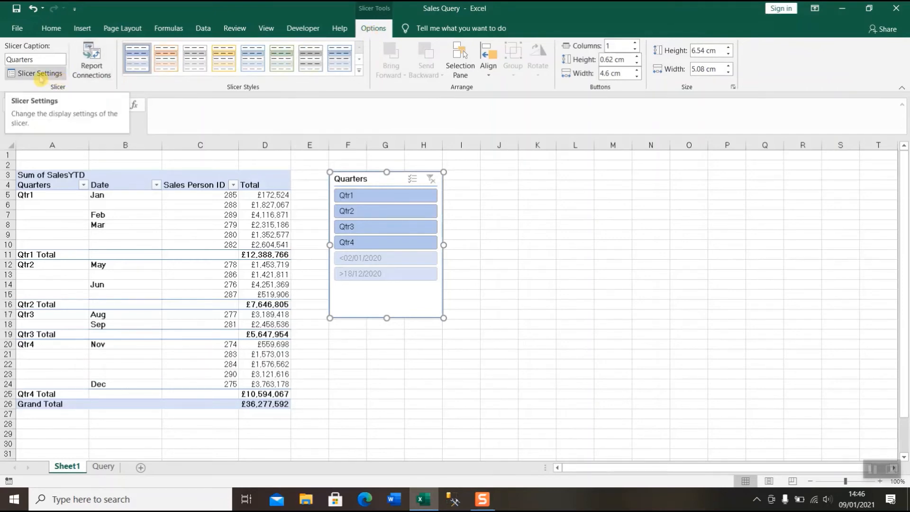
{"action": "left_click", "coordinate": [40, 74]}
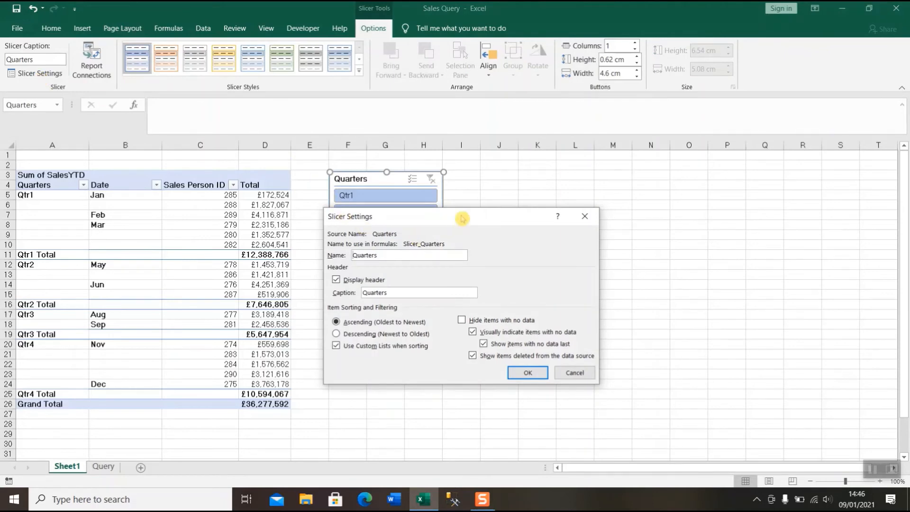
{"action": "left_click_drag", "start_coordinate": [463, 218], "coordinate": [591, 173]}
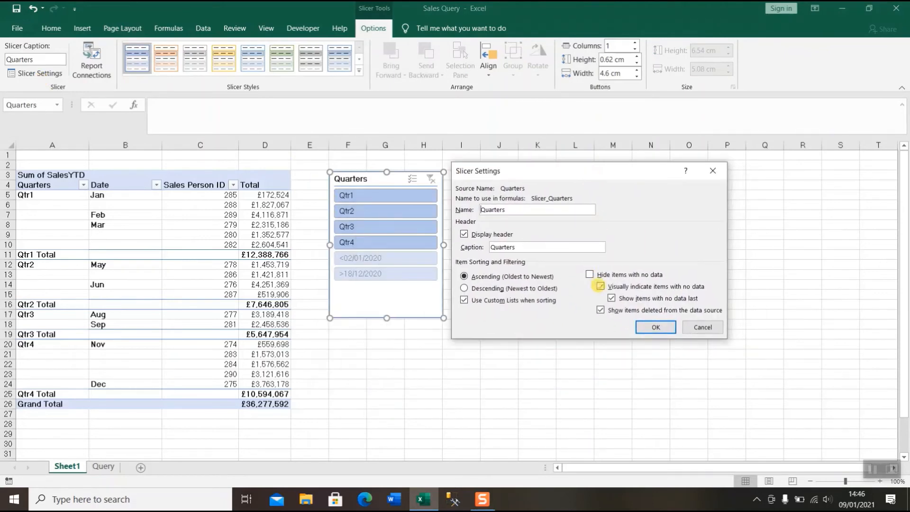
{"action": "left_click", "coordinate": [590, 275]}
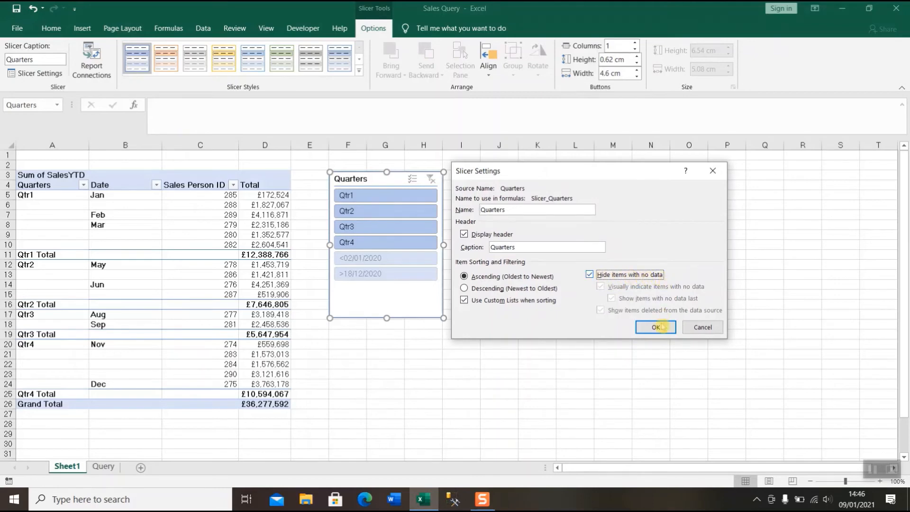
{"action": "left_click", "coordinate": [663, 330]}
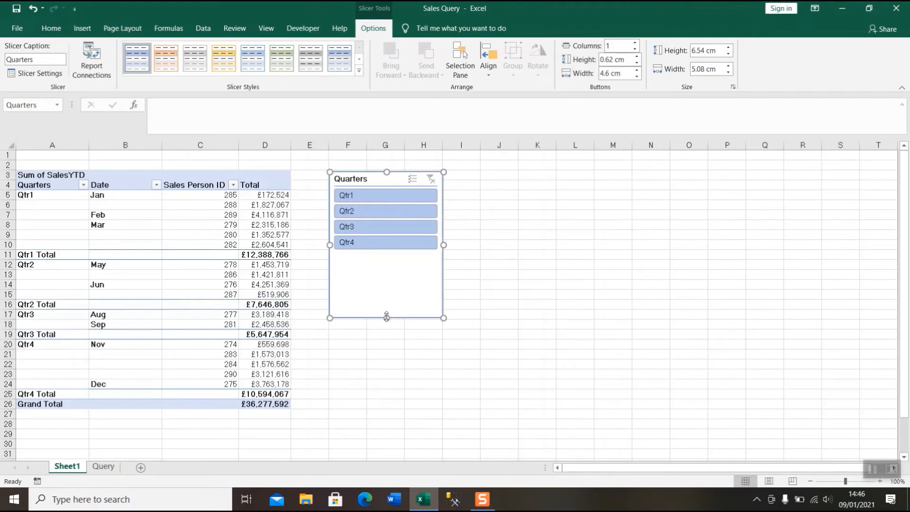
{"action": "left_click_drag", "start_coordinate": [387, 318], "coordinate": [388, 257]}
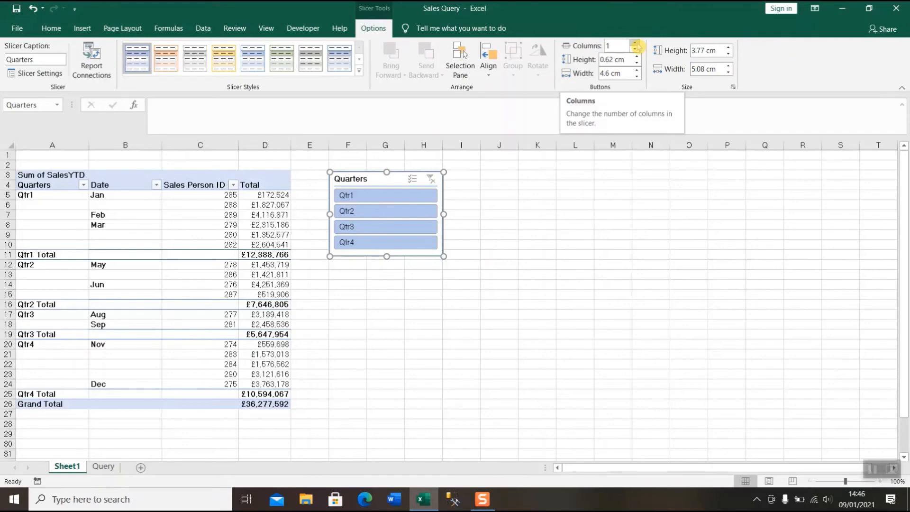
- Arrange the Quarters slicer buttons in 4 columns and resize the slicer to about 7.45 cm wide and 1.61 cm high
{"action": "left_click", "coordinate": [636, 43]}
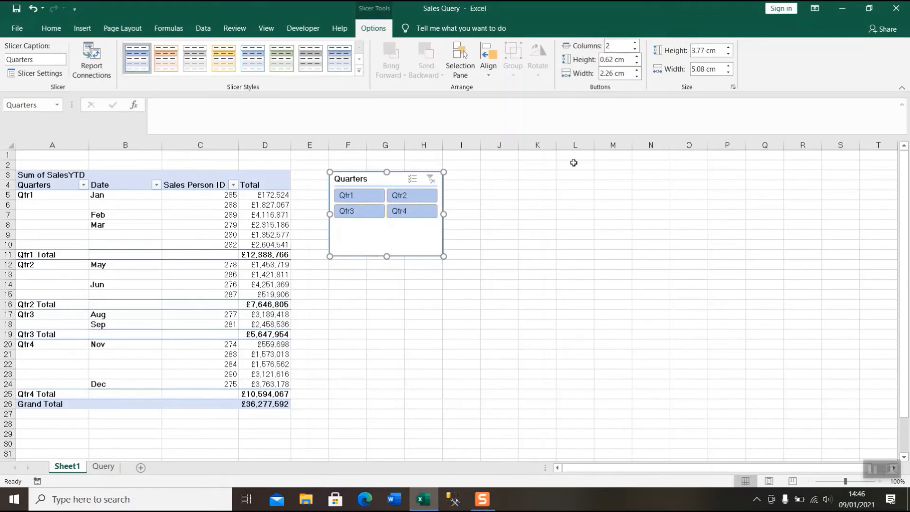
{"action": "left_click", "coordinate": [636, 43]}
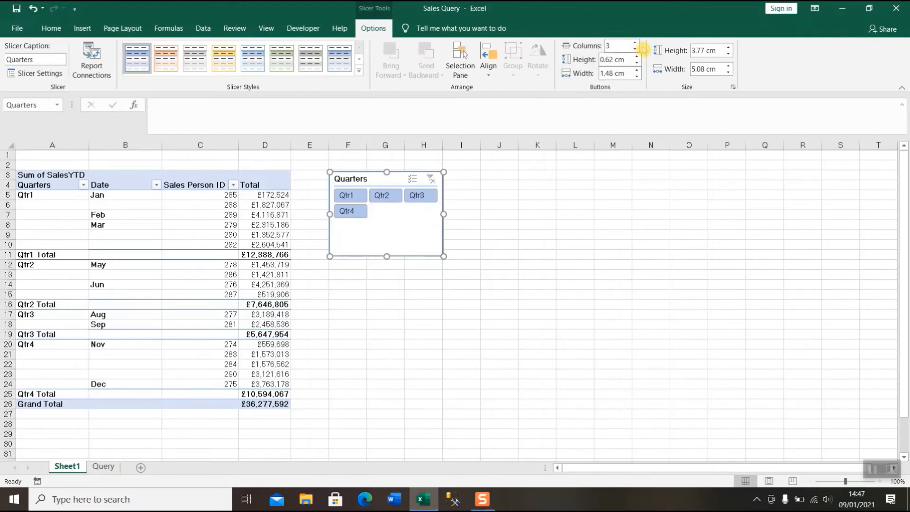
{"action": "left_click", "coordinate": [636, 43]}
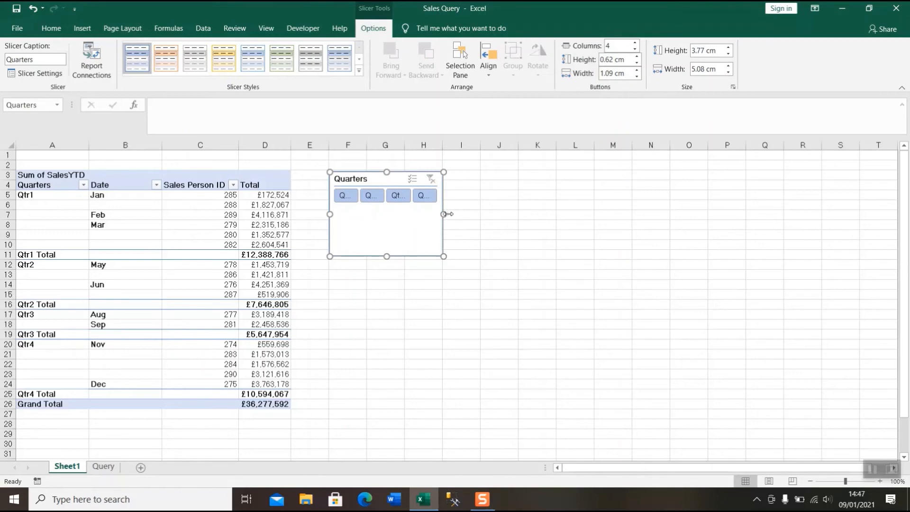
{"action": "left_click_drag", "start_coordinate": [447, 214], "coordinate": [496, 213]}
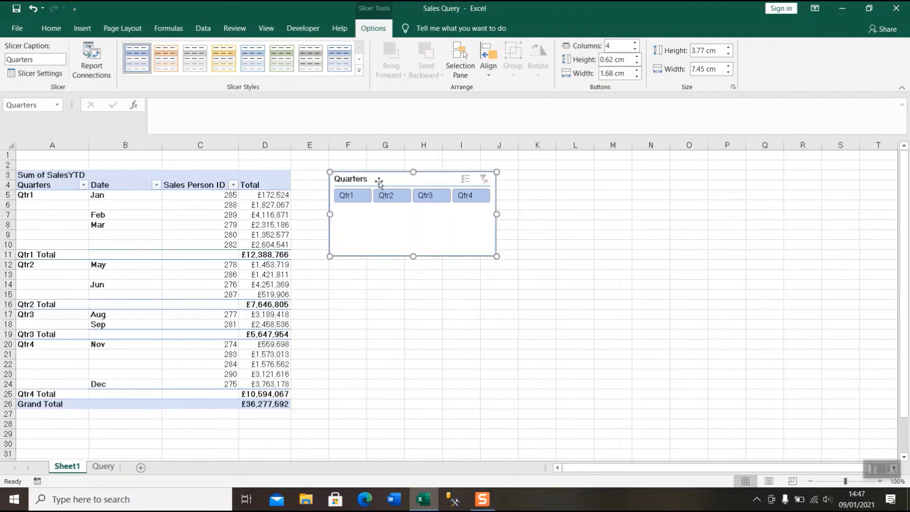
{"action": "left_click_drag", "start_coordinate": [414, 256], "coordinate": [418, 207]}
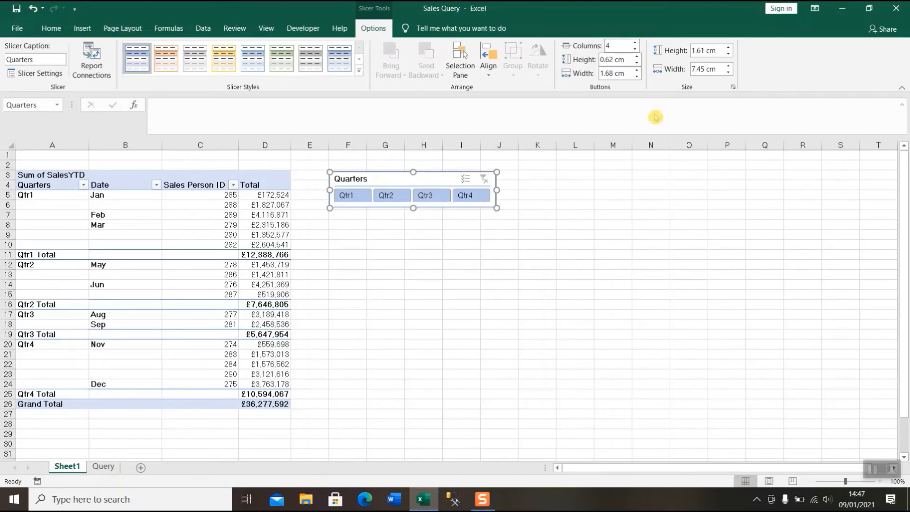
- Adjust the width of the Quarters slicer's buttons to 1.7 cm
{"action": "left_click", "coordinate": [638, 70]}
{"action": "left_click", "coordinate": [638, 71]}
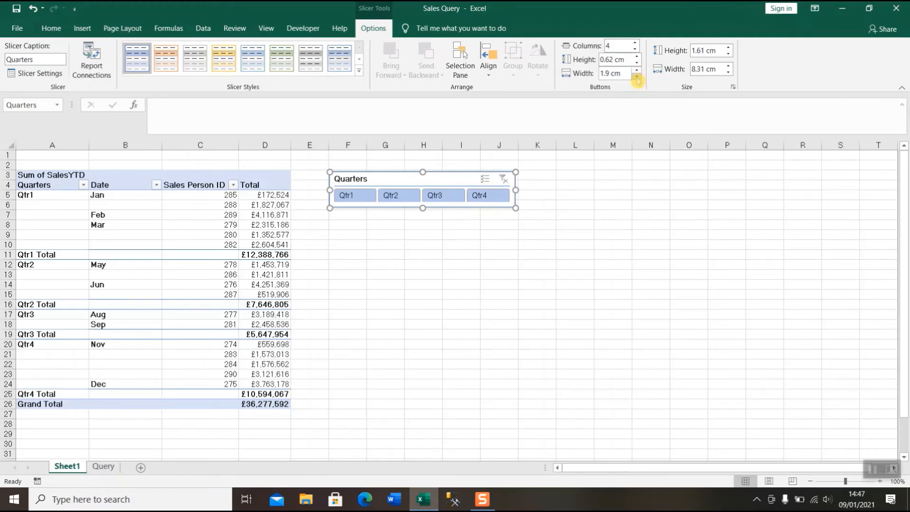
{"action": "left_click", "coordinate": [638, 76]}
{"action": "left_click", "coordinate": [638, 77]}
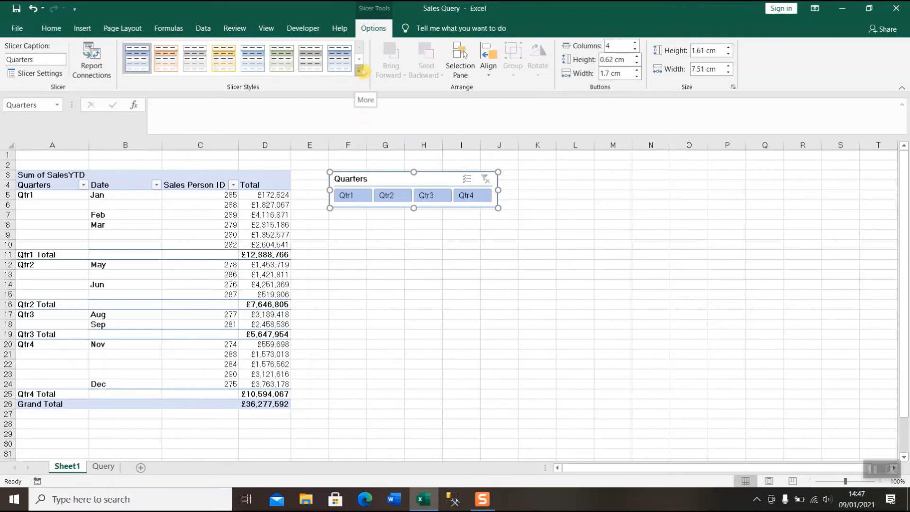
- Try the Light Green slicer style on the Quarters slicer, apply the light yellow style instead, and deselect the slicer
{"action": "left_click", "coordinate": [360, 71]}
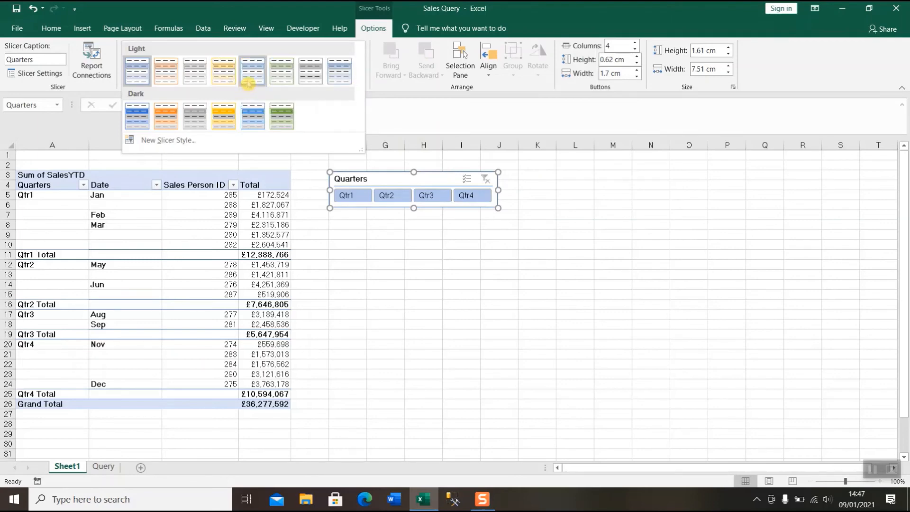
{"action": "left_click", "coordinate": [282, 75]}
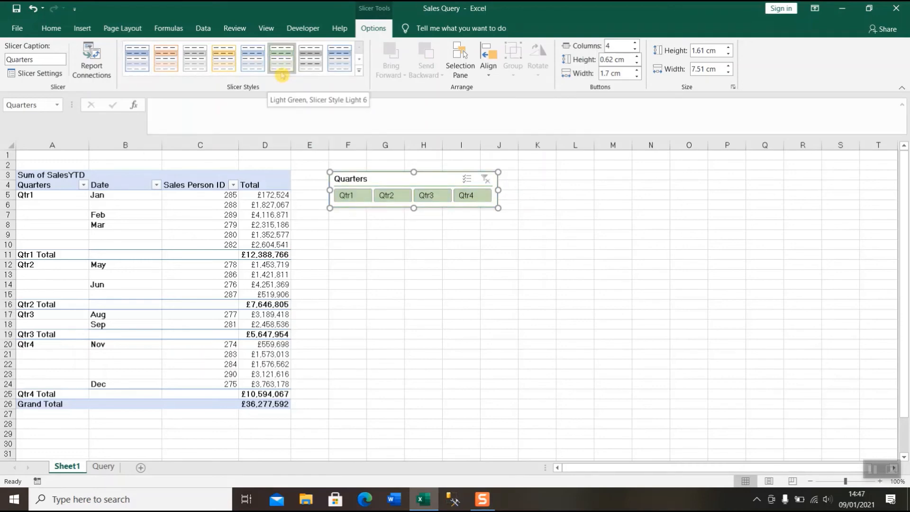
{"action": "left_click", "coordinate": [232, 67]}
{"action": "left_click", "coordinate": [349, 295]}
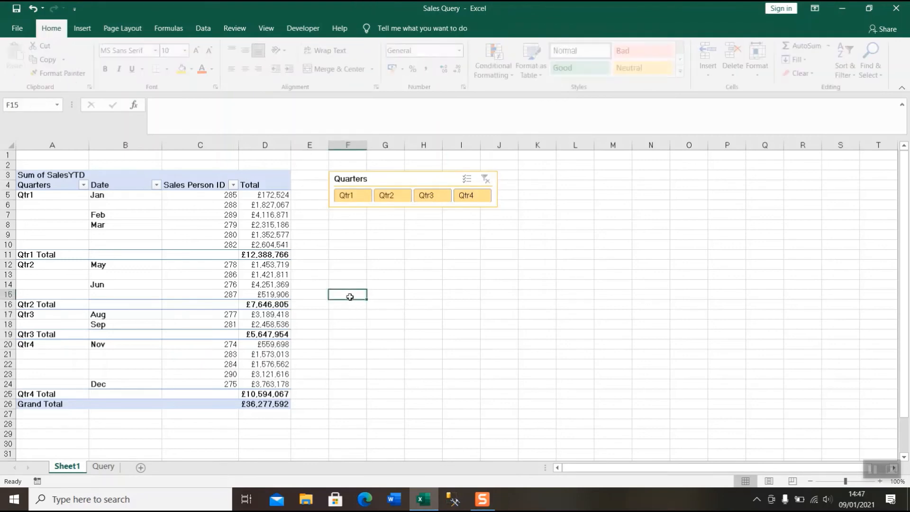
- Change the header caption of the Quarters slicer to QTR's in its slicer settings
{"action": "left_click", "coordinate": [409, 179]}
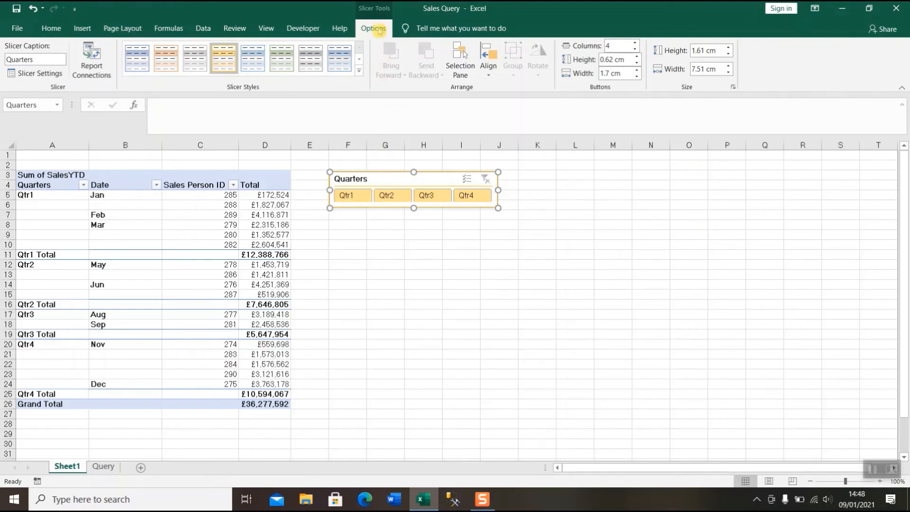
{"action": "left_click", "coordinate": [46, 75]}
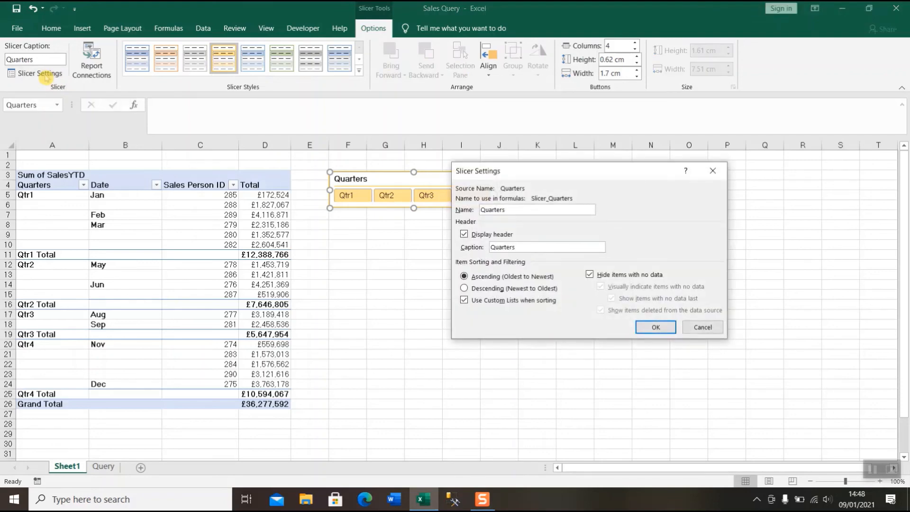
{"action": "left_click_drag", "start_coordinate": [598, 171], "coordinate": [691, 149]}
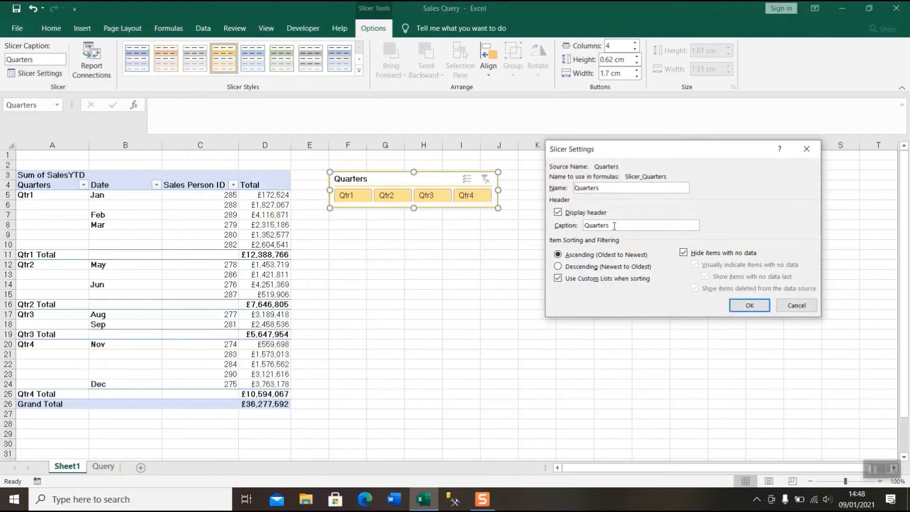
{"action": "left_click_drag", "start_coordinate": [614, 226], "coordinate": [573, 227]}
{"action": "key", "text": "Delete"}
{"action": "type", "text": "QTR's"}
{"action": "left_click", "coordinate": [749, 306]}
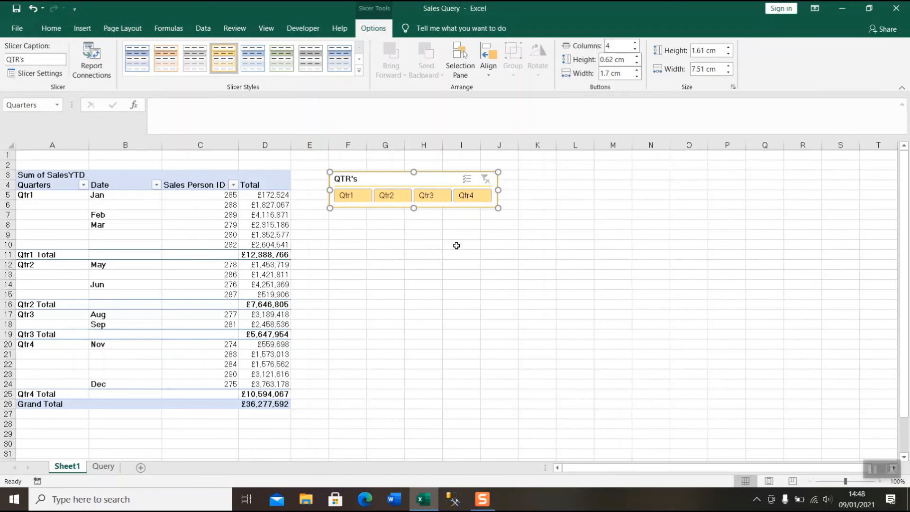
- Test the QTR's slicer by filtering to Qtr4, Qtr3, Qtr2 and Qtr1 in turn, and clear the filter
{"action": "left_click", "coordinate": [467, 199]}
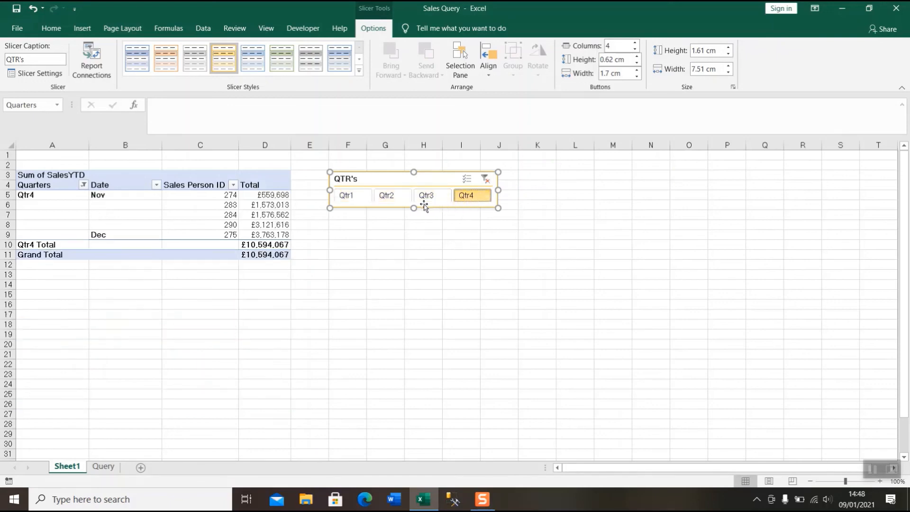
{"action": "left_click", "coordinate": [426, 197]}
{"action": "left_click", "coordinate": [388, 201]}
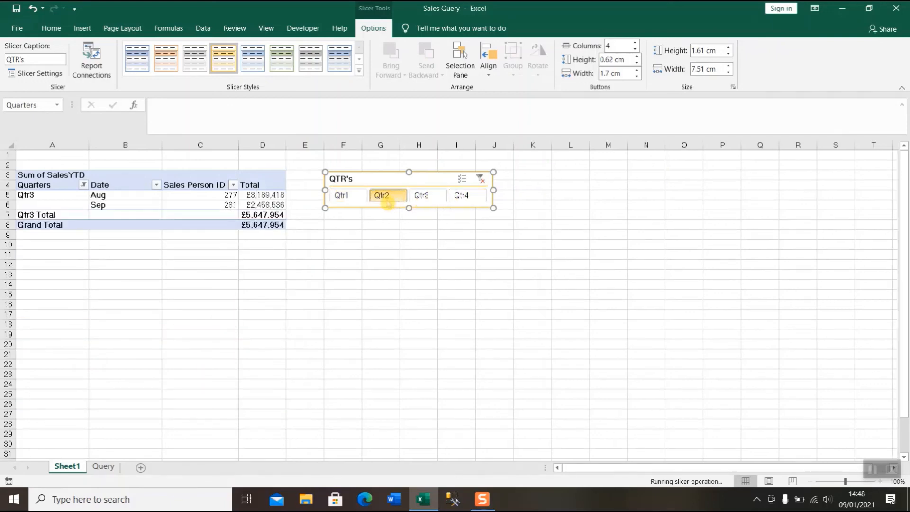
{"action": "left_click", "coordinate": [351, 198]}
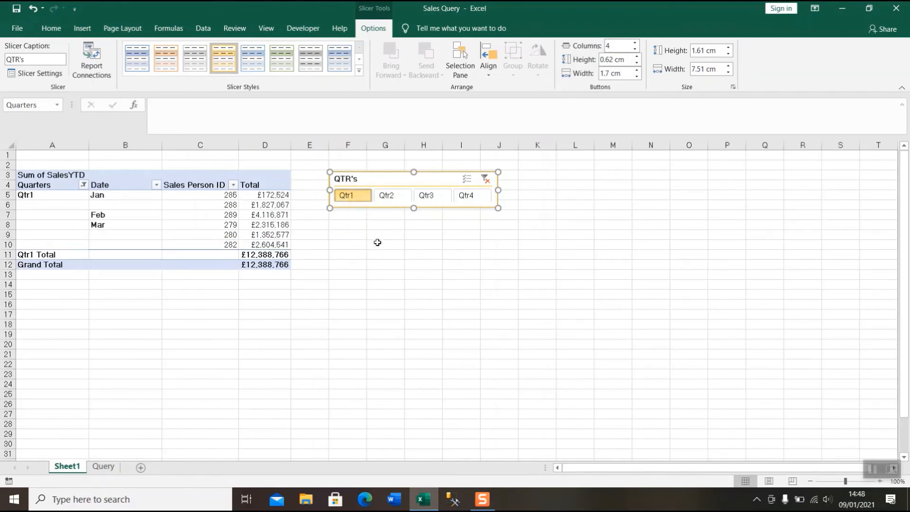
{"action": "left_click", "coordinate": [485, 179]}
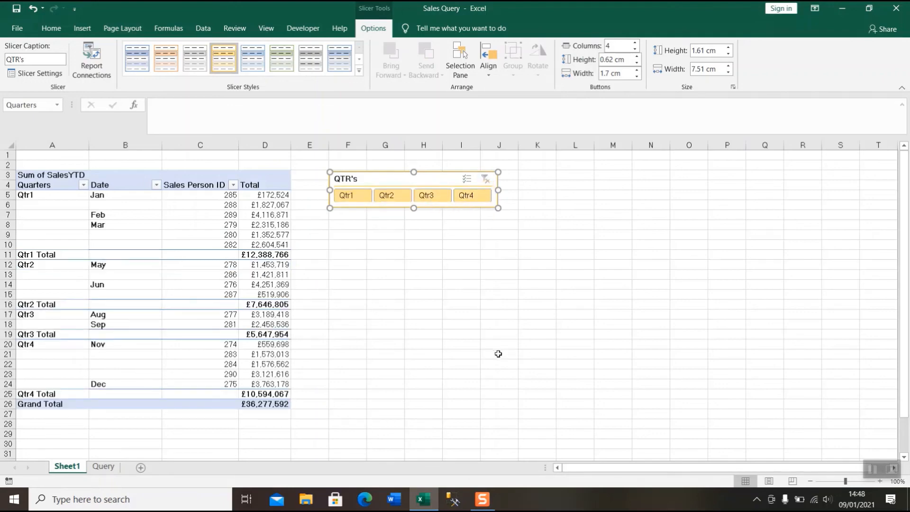